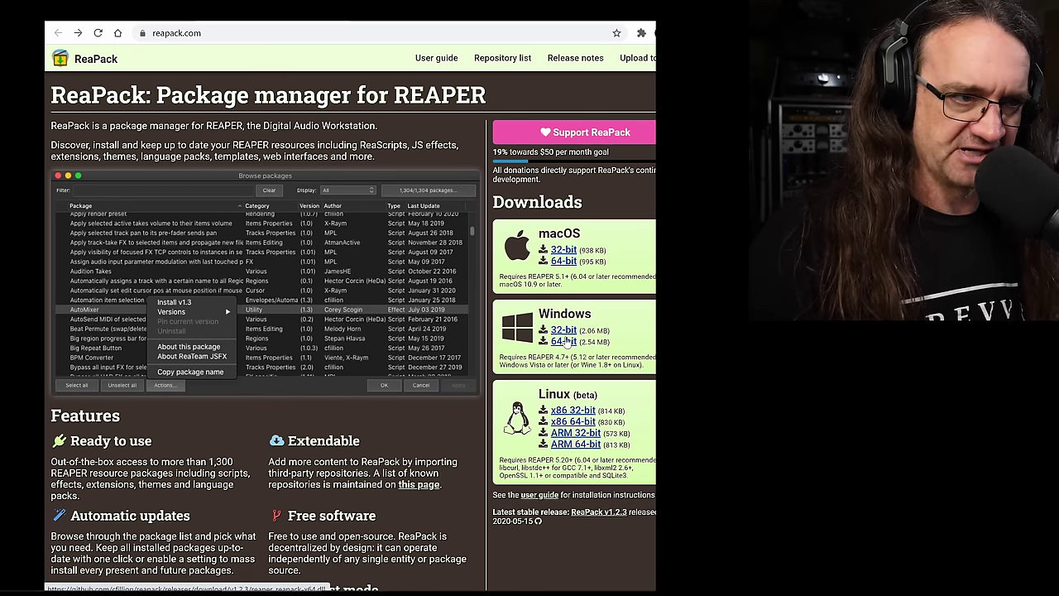
Download the 64-bit Windows reaper_reapack-x64.dll to the desktop and minimize Chrome.
{"action": "left_click", "coordinate": [564, 342]}
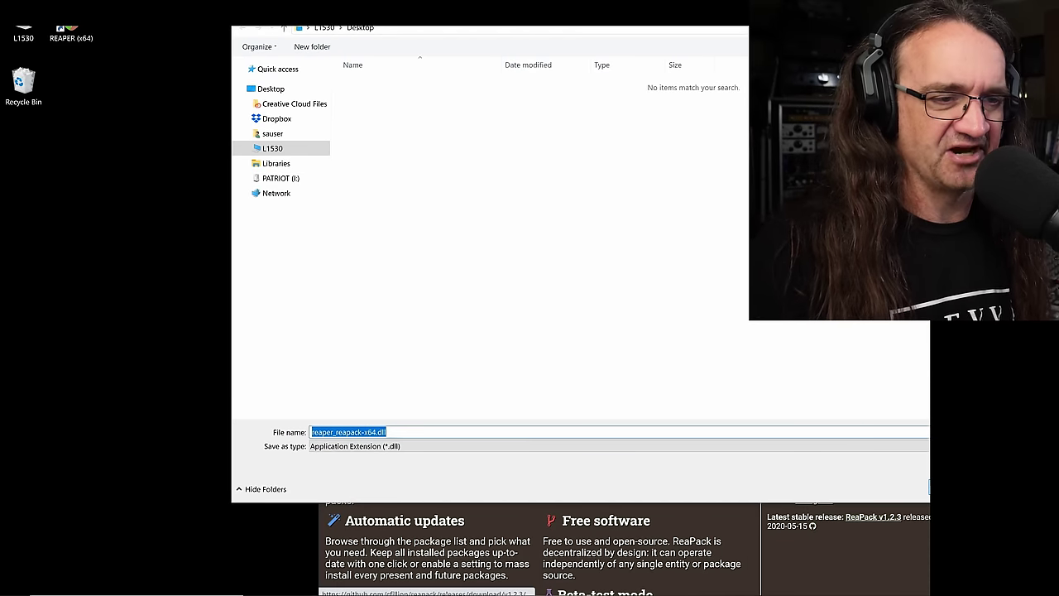
{"action": "key", "text": "Return"}
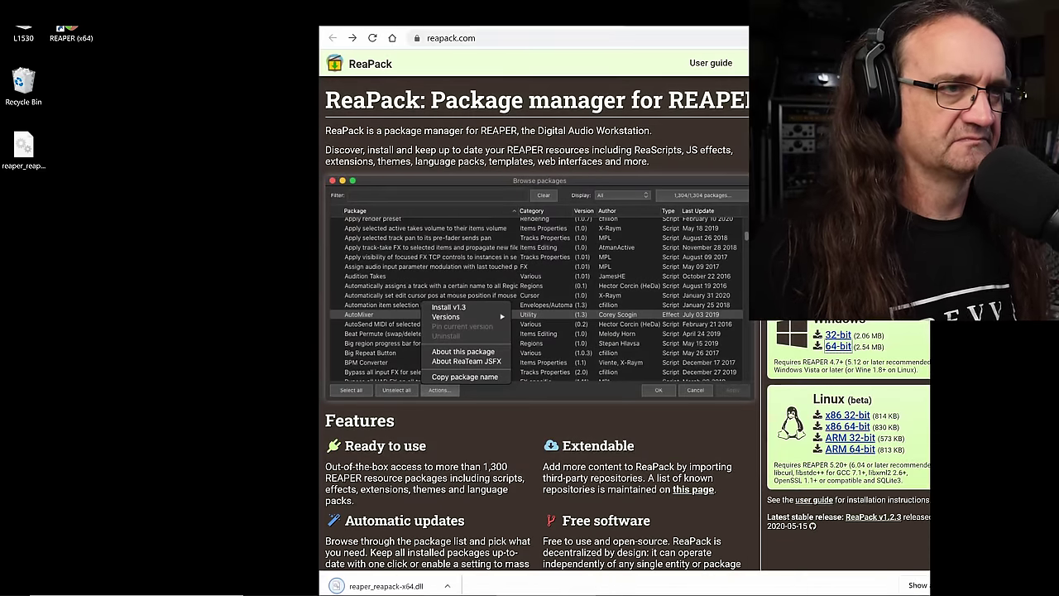
{"action": "key", "text": "super+d"}
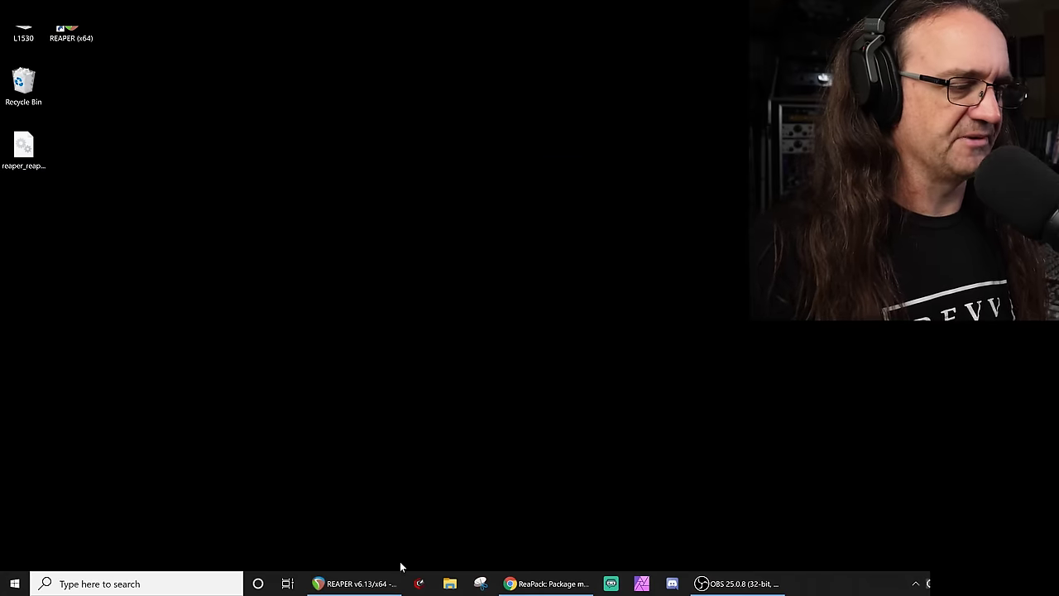
Open REAPER's resource folder (AppData\Roaming\REAPER) in File Explorer from the Options menu.
{"action": "left_click", "coordinate": [366, 584]}
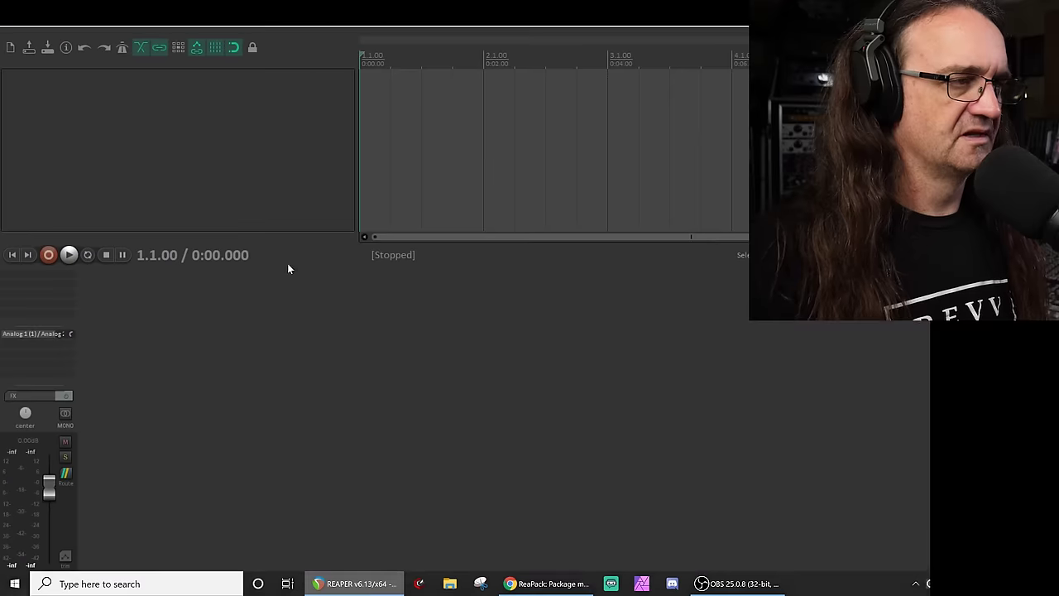
{"action": "left_click", "coordinate": [157, 21]}
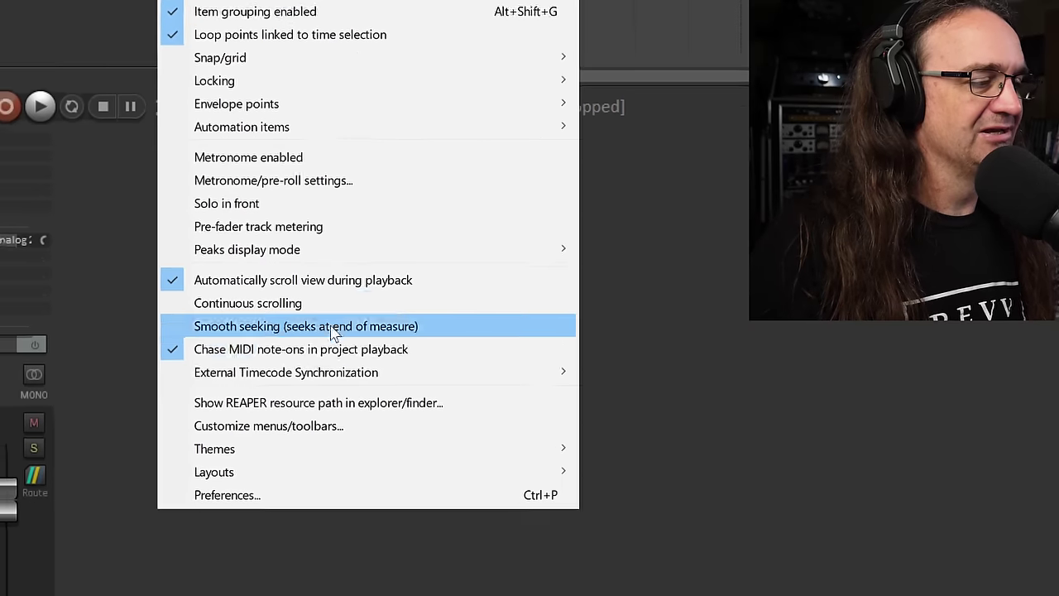
{"action": "left_click", "coordinate": [362, 394]}
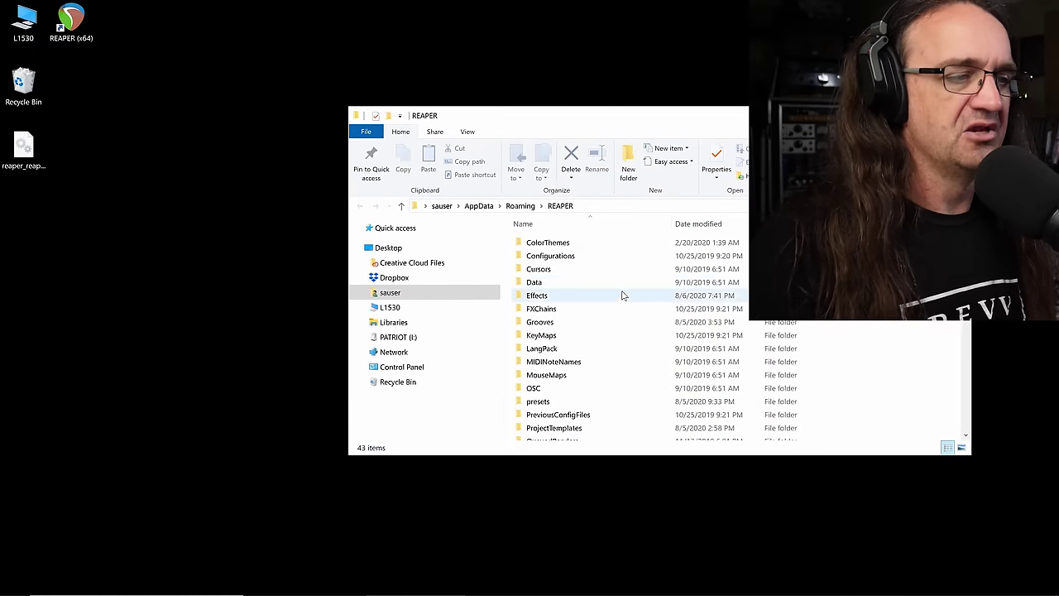
Move reaper_reapack-x64.dll from the desktop into UserPlugins, close Explorer and relaunch REAPER.
{"action": "scroll", "coordinate": [621, 293], "scroll_direction": "down", "scroll_amount": 3}
{"action": "left_click", "coordinate": [530, 382]}
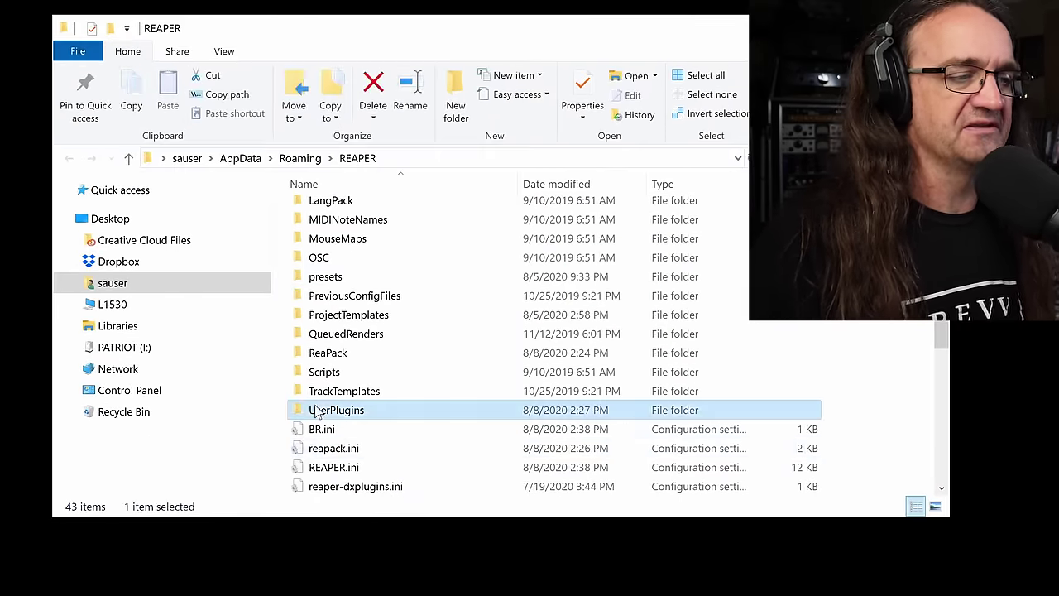
{"action": "double_click", "coordinate": [314, 409]}
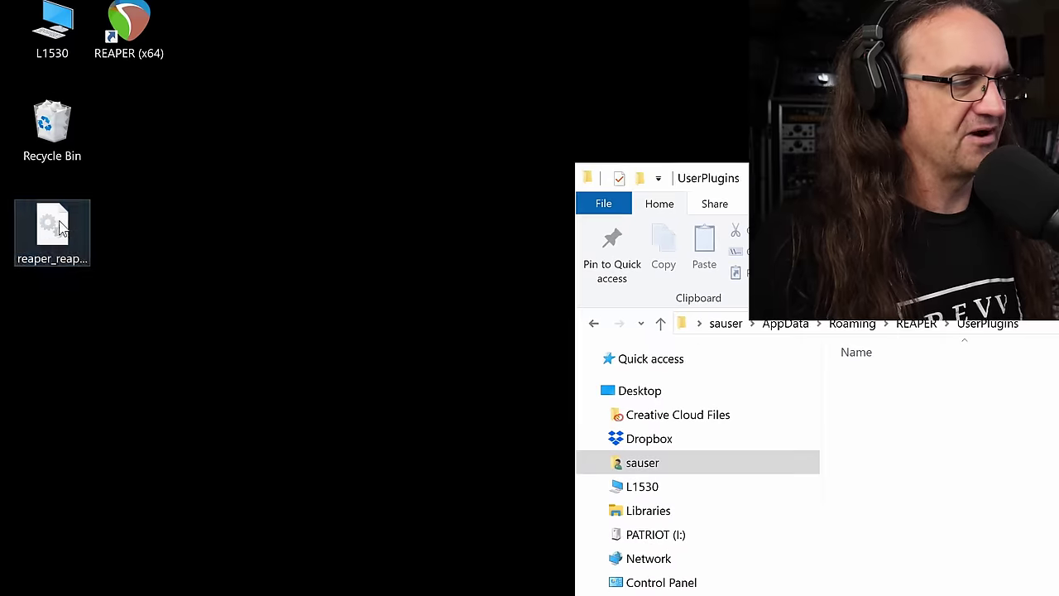
{"action": "left_click", "coordinate": [58, 230]}
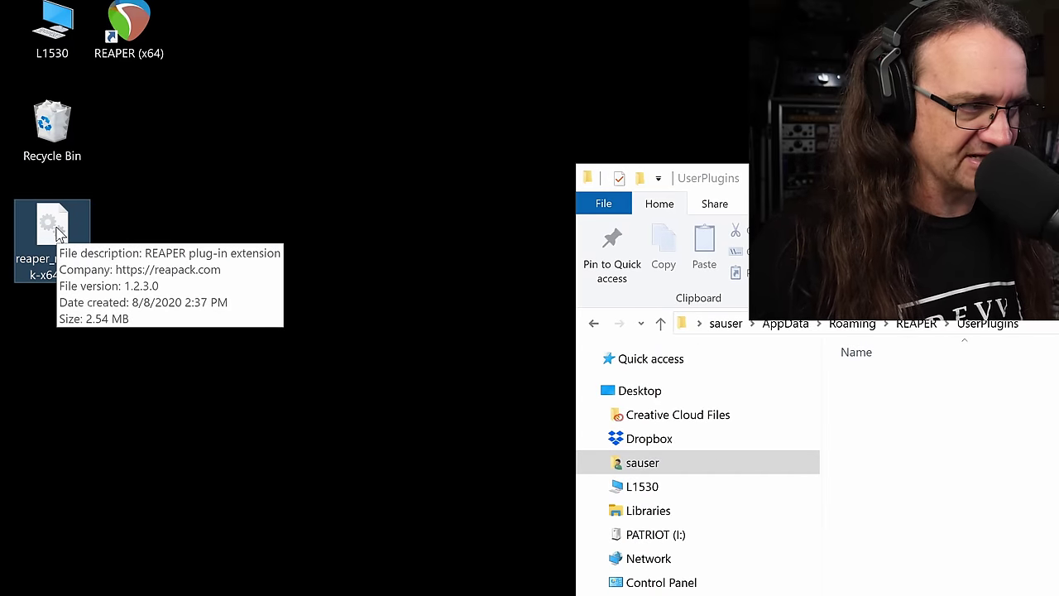
{"action": "left_click_drag", "start_coordinate": [58, 231], "coordinate": [981, 410]}
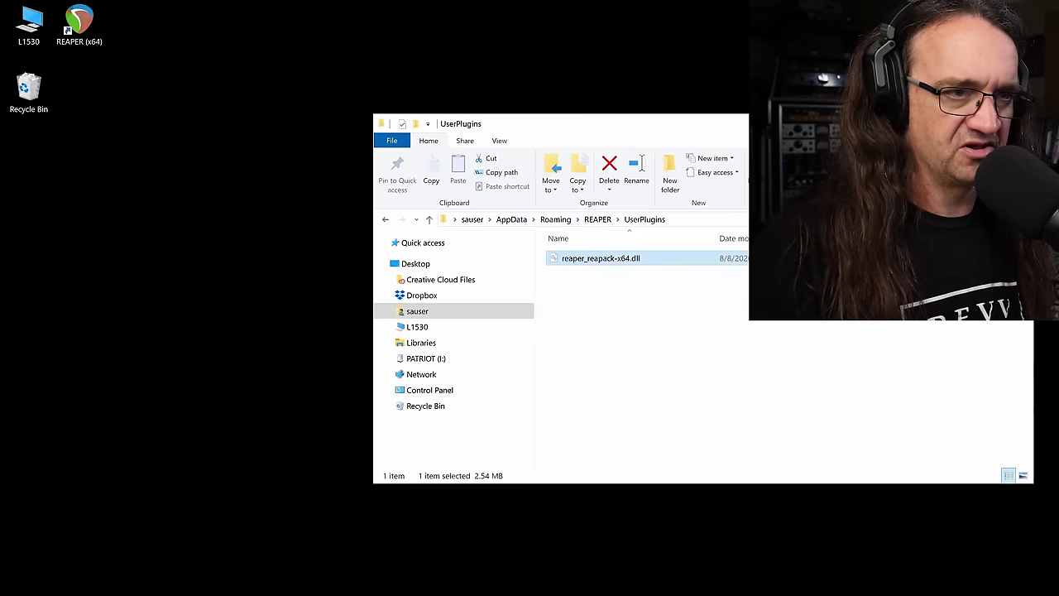
{"action": "key", "text": "alt+F4"}
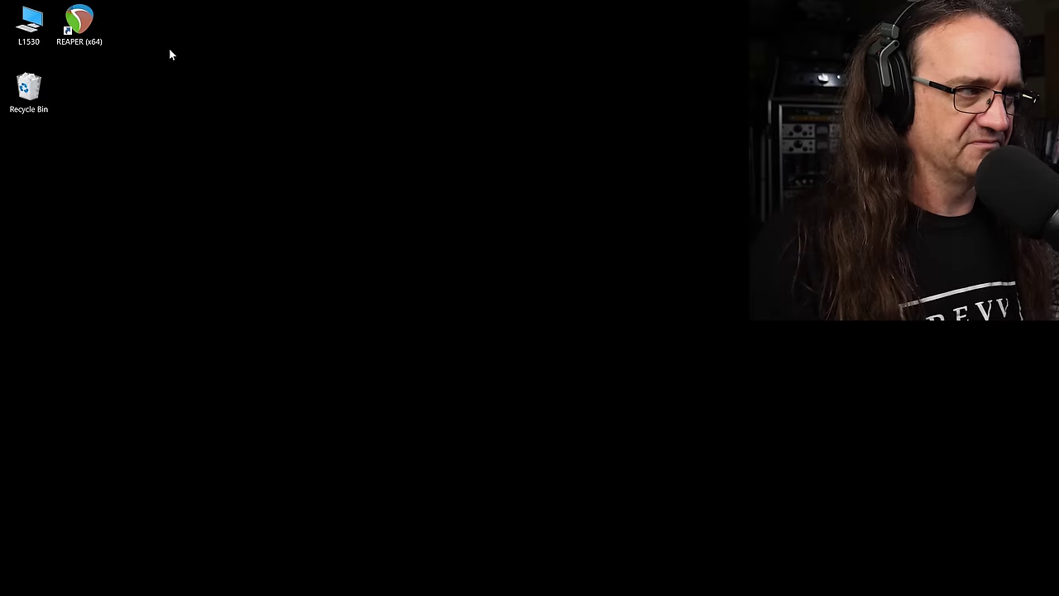
{"action": "double_click", "coordinate": [79, 24]}
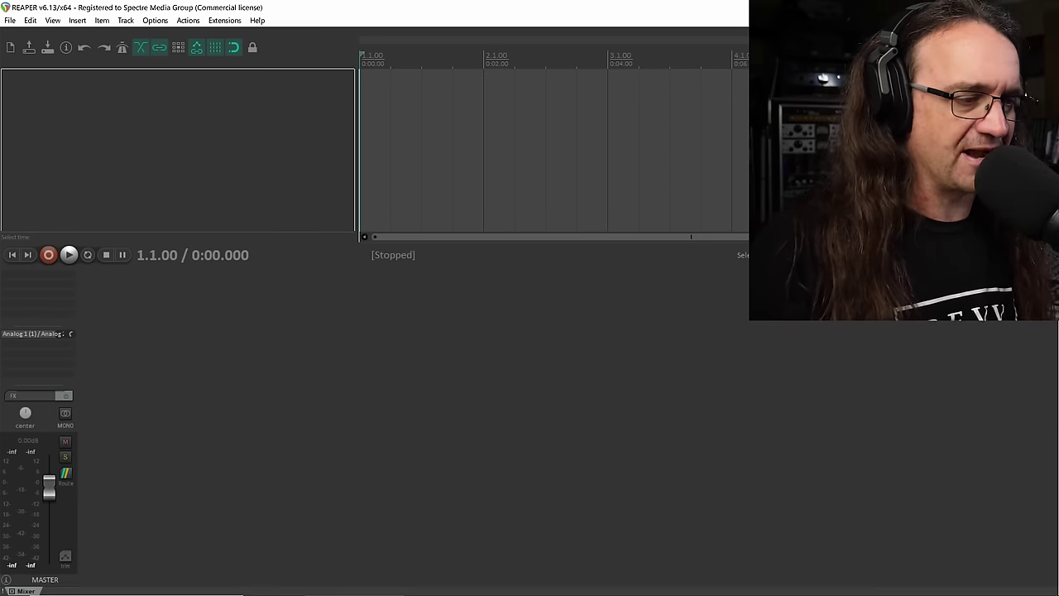
Copy the JS Plugin Pack repository link from the 'Where to Find the Free Plugins' Google Doc.
{"action": "left_click", "coordinate": [552, 581]}
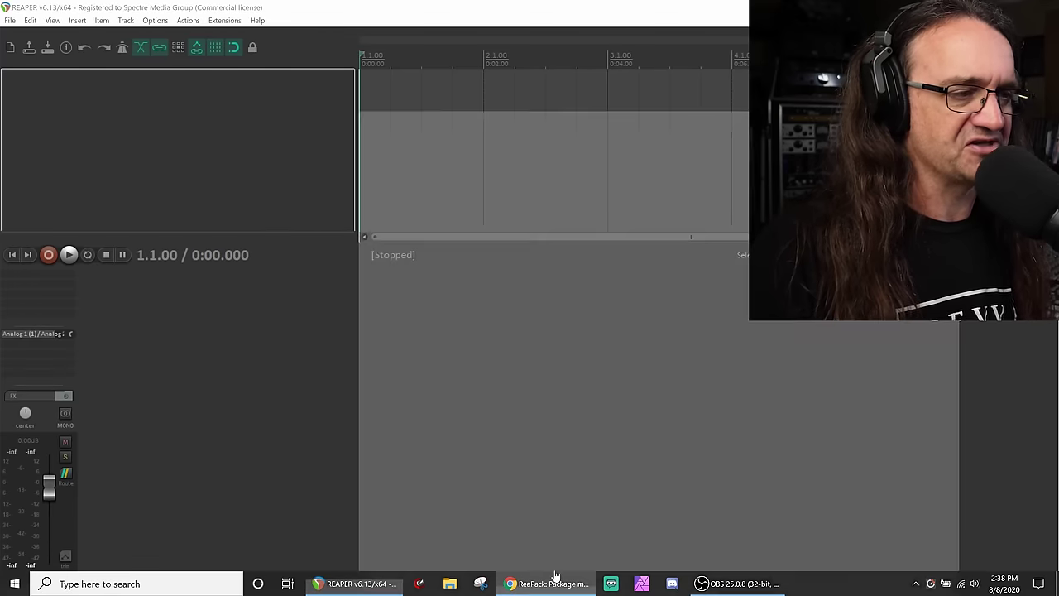
{"action": "left_click", "coordinate": [364, 17]}
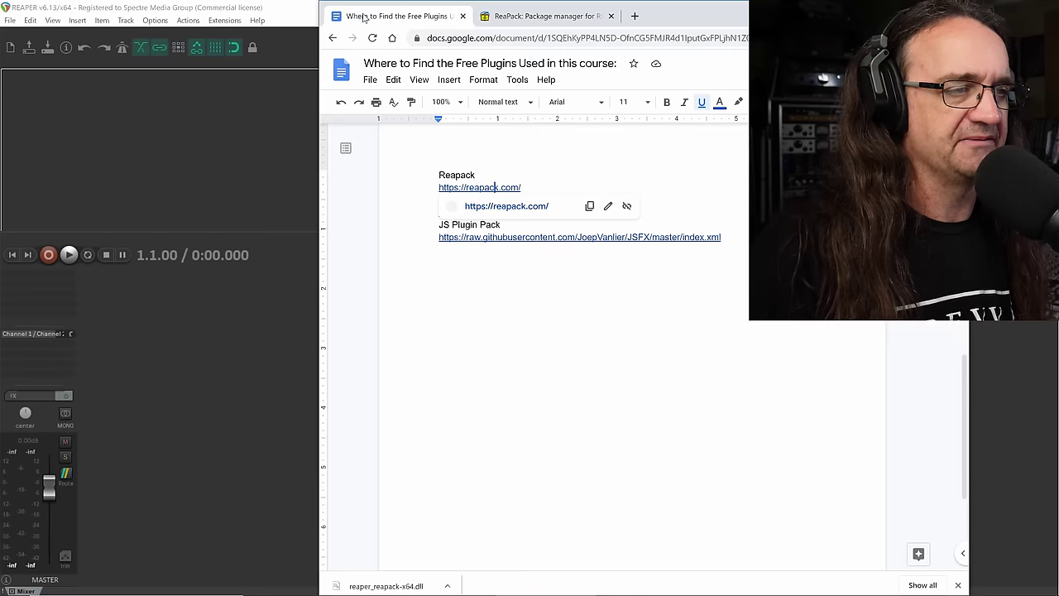
{"action": "left_click", "coordinate": [441, 287]}
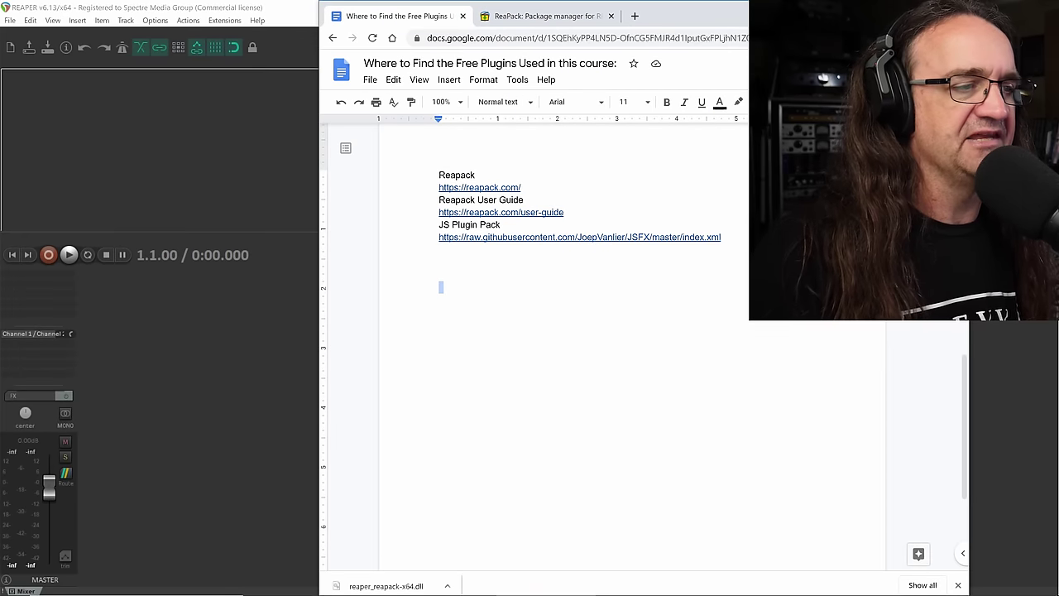
{"action": "left_click", "coordinate": [578, 237]}
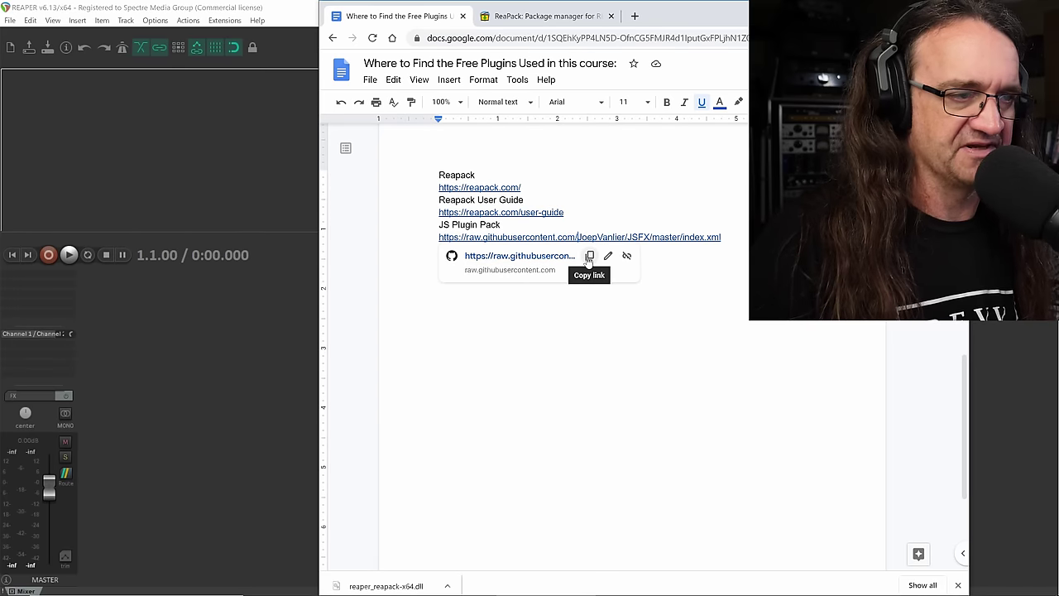
{"action": "left_click", "coordinate": [590, 257]}
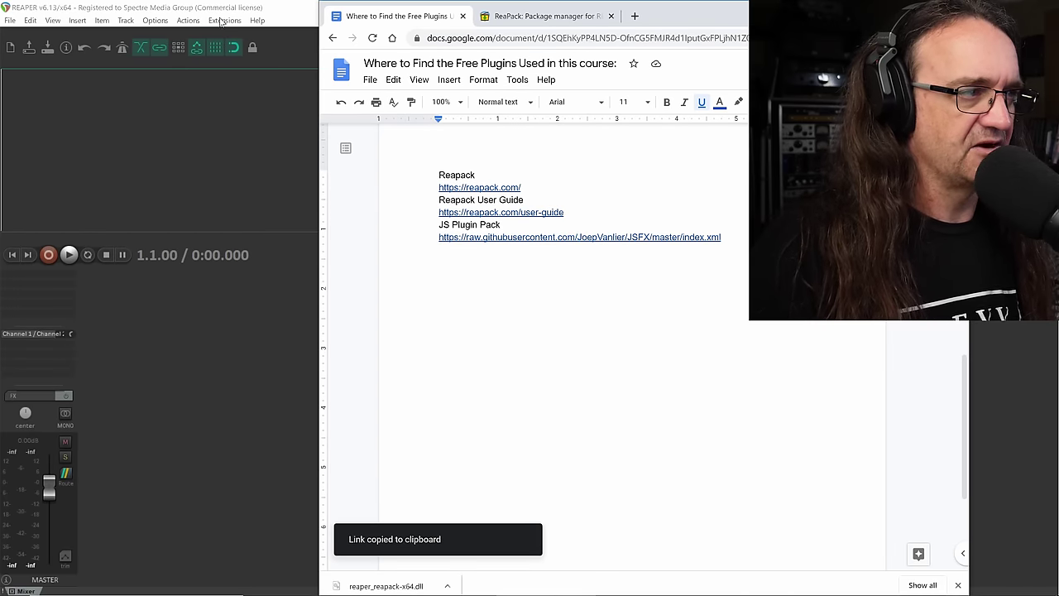
Import the JoepVanlier JSFX index.xml repository into ReaPack by pasting the copied URL.
{"action": "left_click", "coordinate": [259, 10]}
{"action": "left_click", "coordinate": [225, 20]}
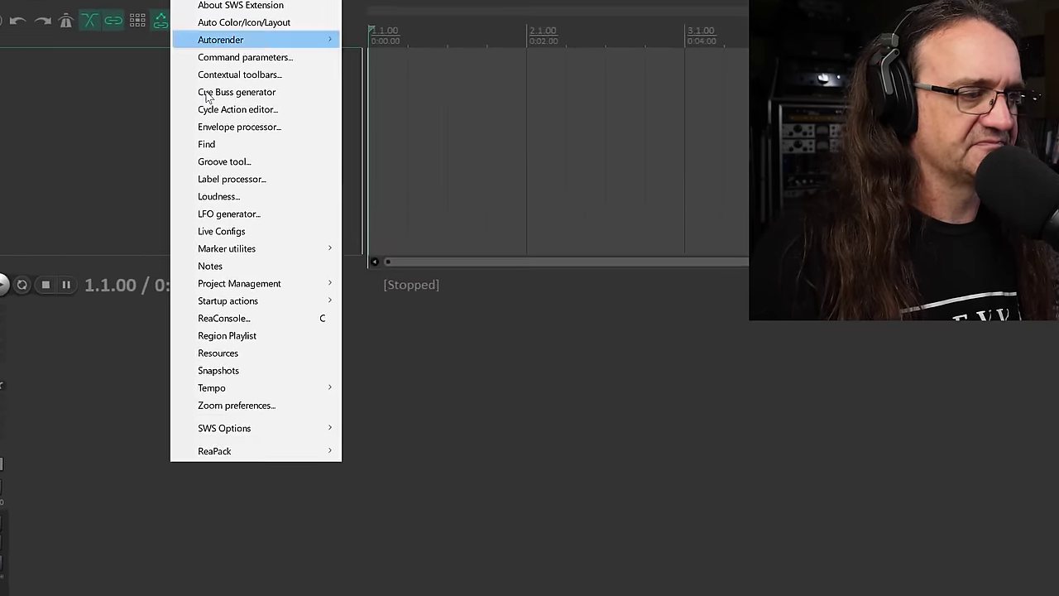
{"action": "mouse_move", "coordinate": [276, 495]}
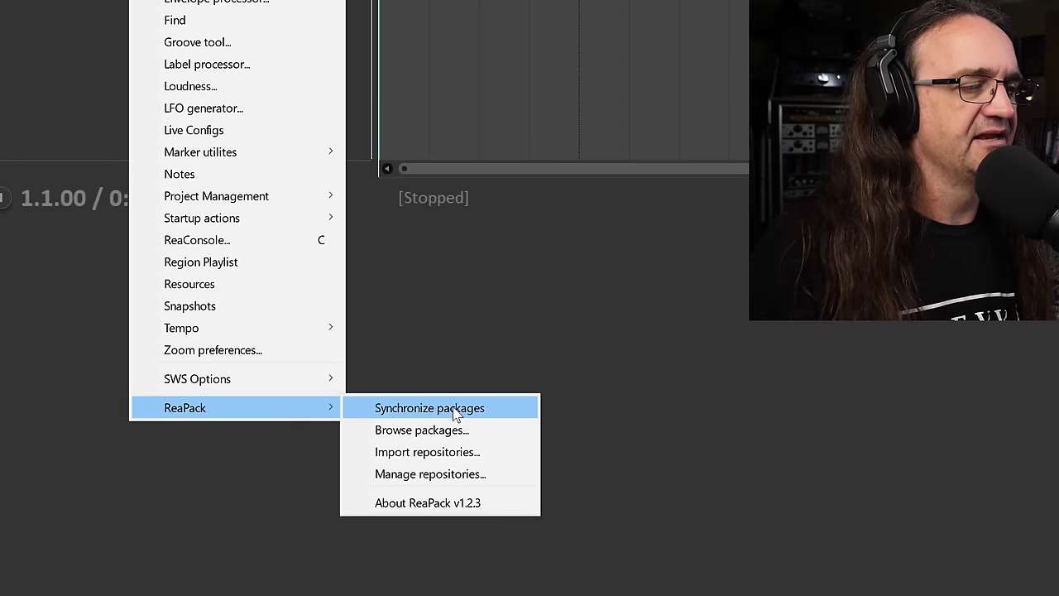
{"action": "left_click", "coordinate": [462, 451]}
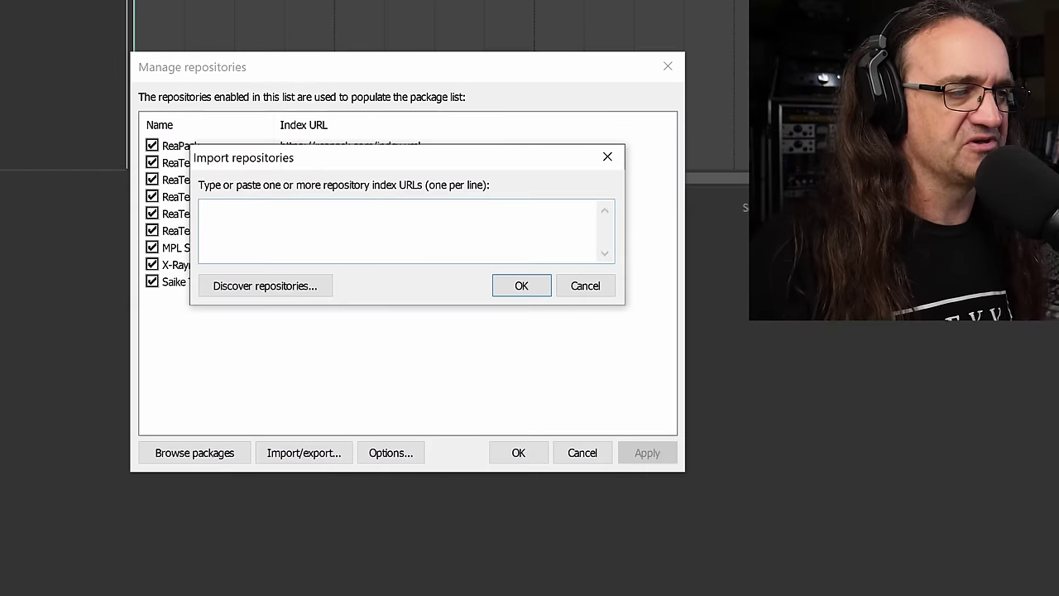
{"action": "right_click", "coordinate": [317, 229]}
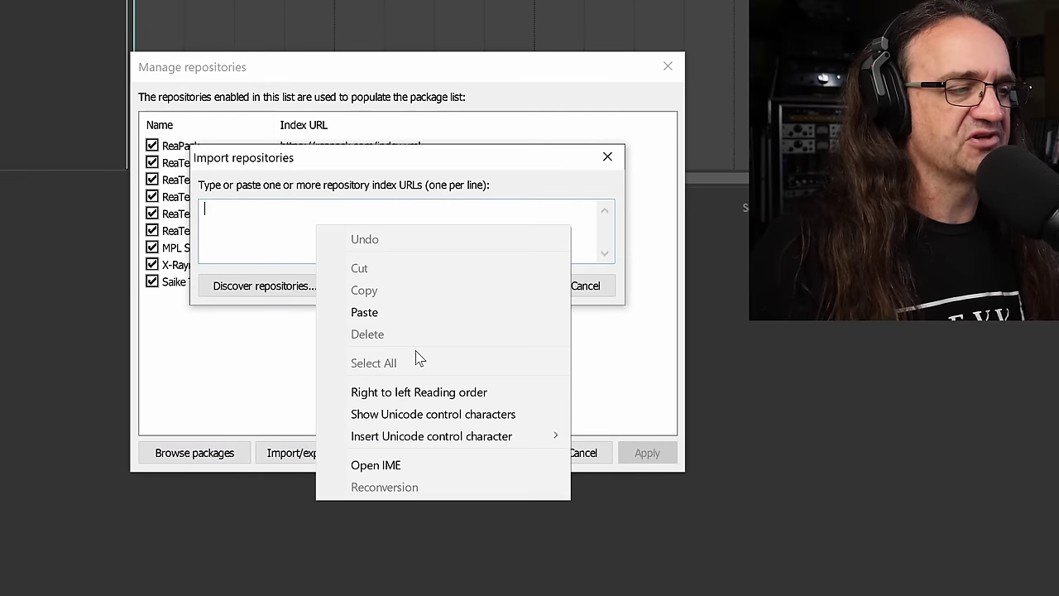
{"action": "left_click", "coordinate": [395, 310]}
{"action": "left_click", "coordinate": [523, 286]}
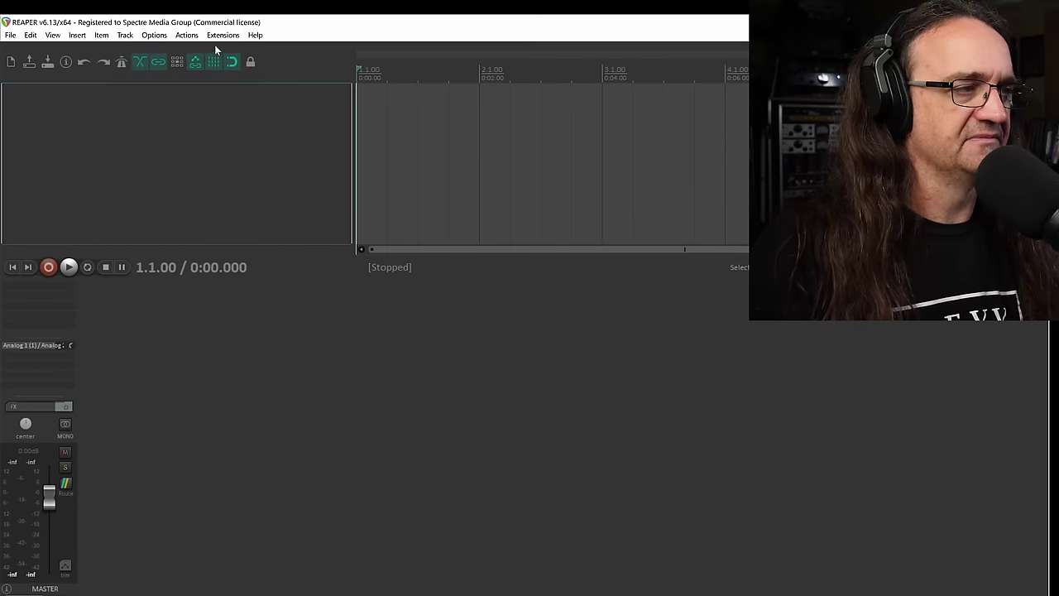
{"action": "left_click", "coordinate": [221, 35]}
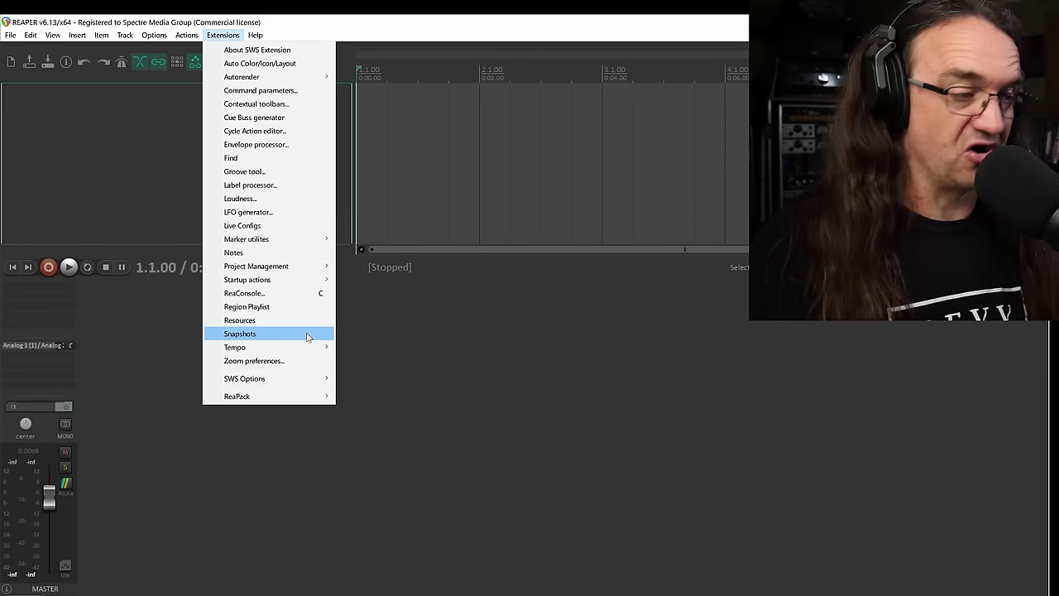
Open ReaPack's Browse packages window and scroll through the package list.
{"action": "mouse_move", "coordinate": [310, 395]}
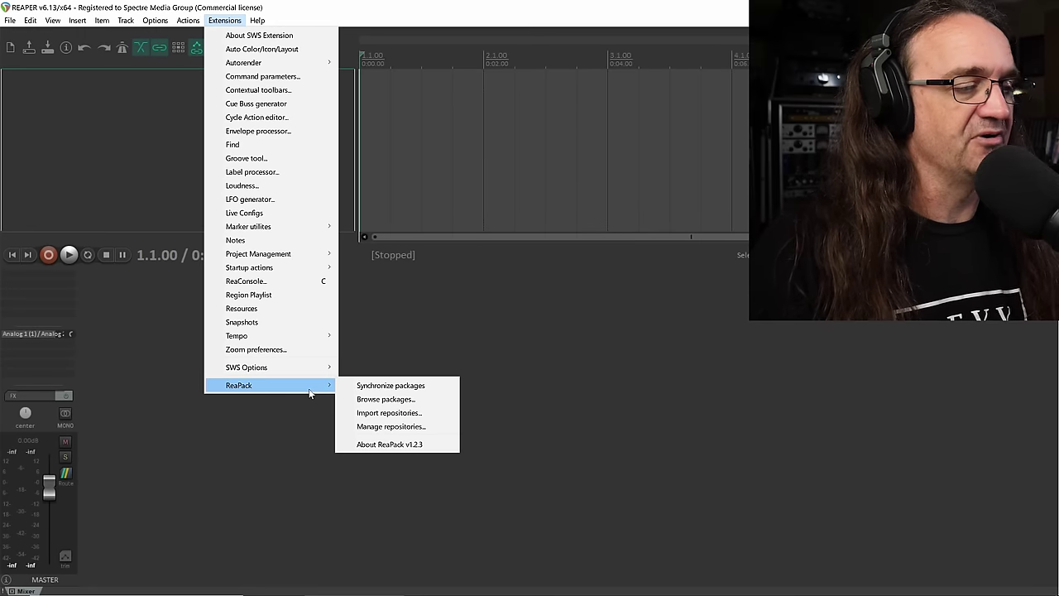
{"action": "left_click", "coordinate": [376, 401]}
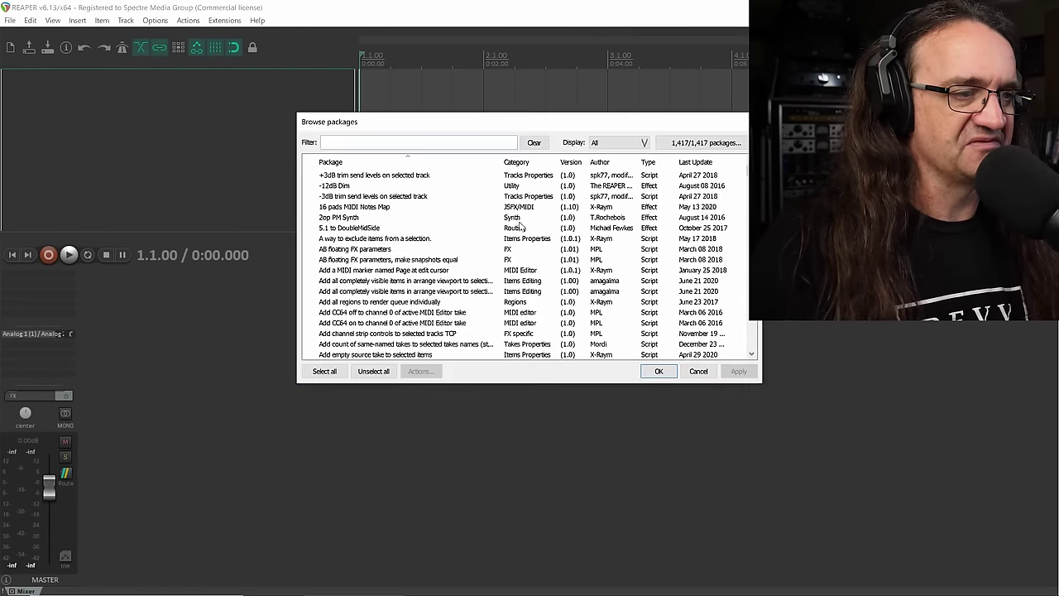
{"action": "scroll", "coordinate": [522, 225], "scroll_direction": "down", "scroll_amount": 20}
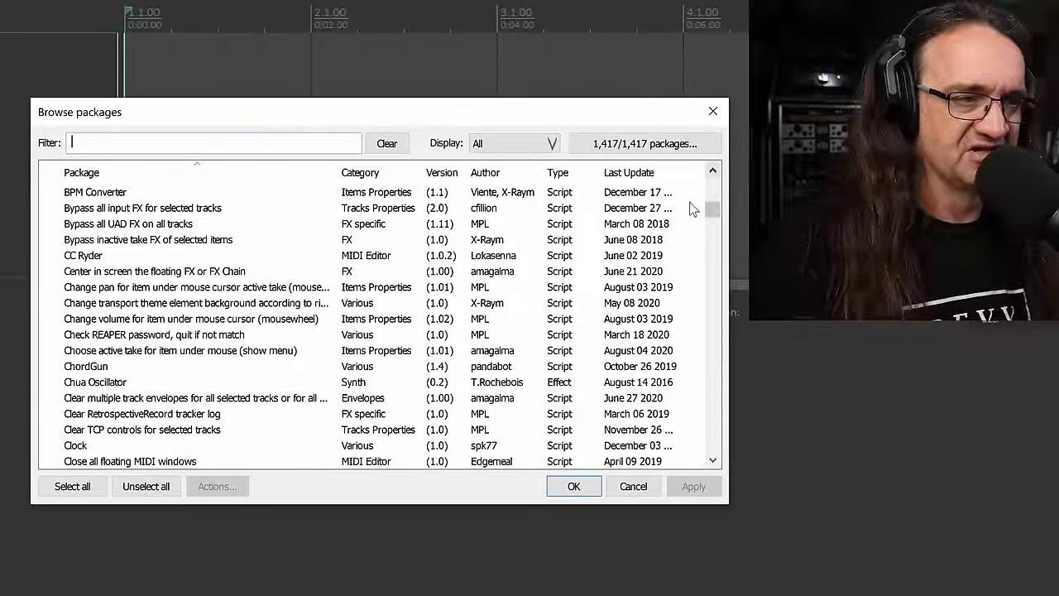
{"action": "left_click_drag", "start_coordinate": [712, 215], "coordinate": [699, 271]}
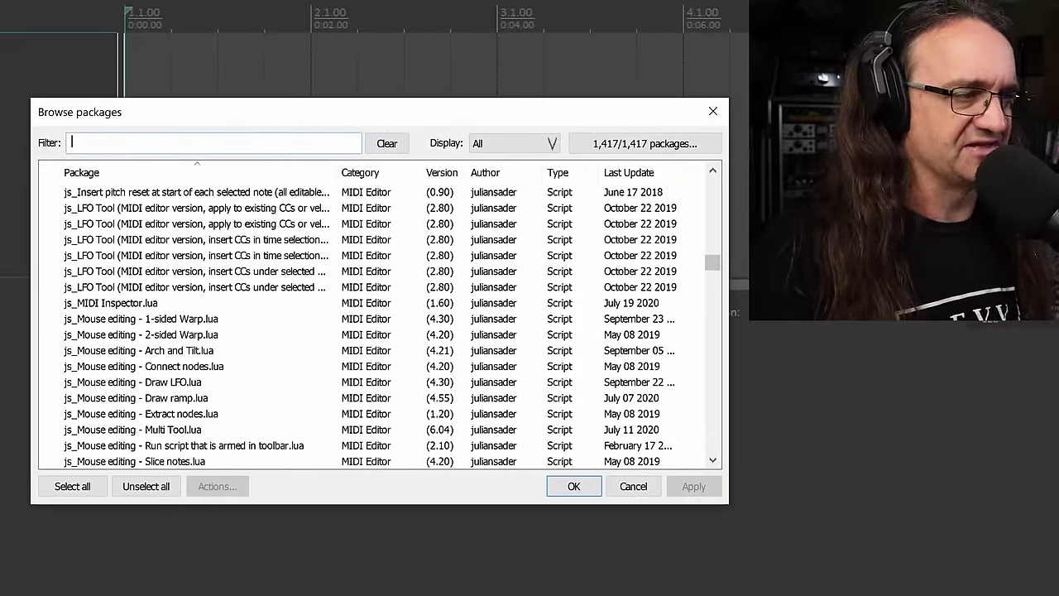
Filter packages by 'saike' and install Saike Stereo Bub II Stereoizer v0.05.
{"action": "type", "text": "saiker"}
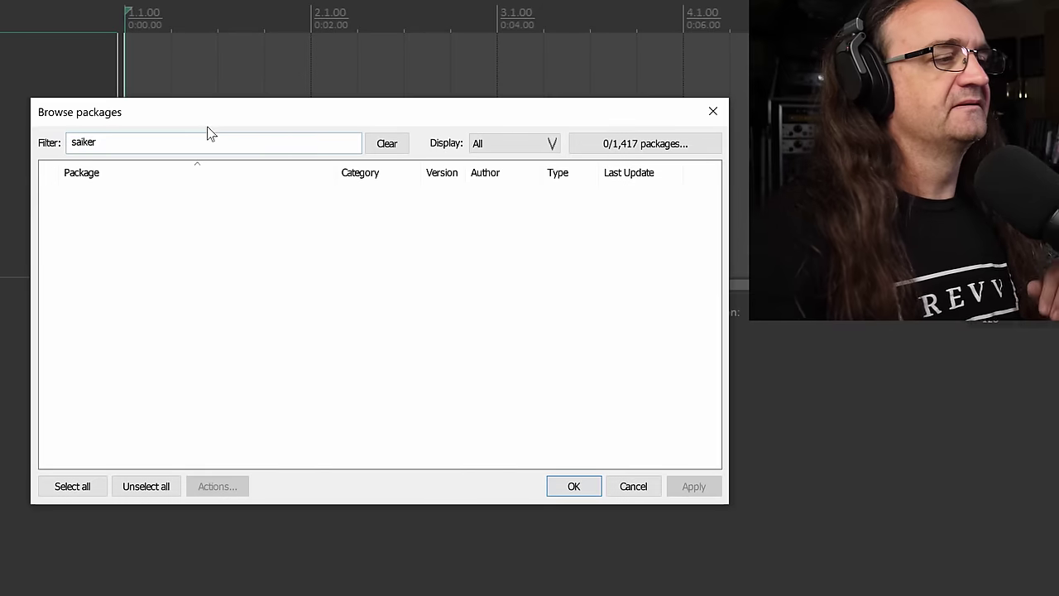
{"action": "key", "text": "BackSpace"}
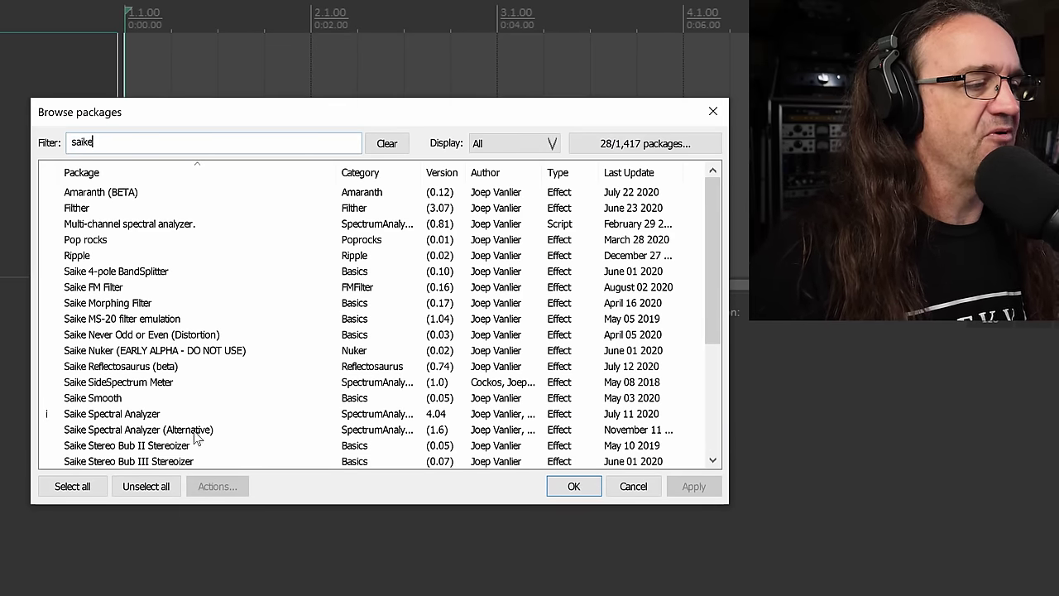
{"action": "scroll", "coordinate": [197, 439], "scroll_direction": "down", "scroll_amount": 1}
{"action": "left_click", "coordinate": [178, 401]}
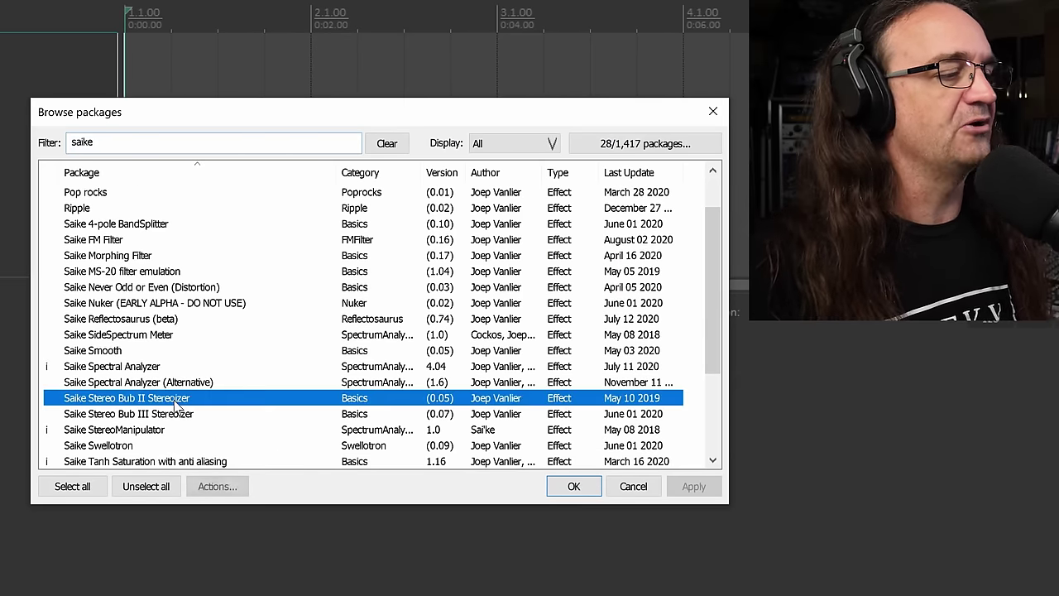
{"action": "right_click", "coordinate": [235, 405]}
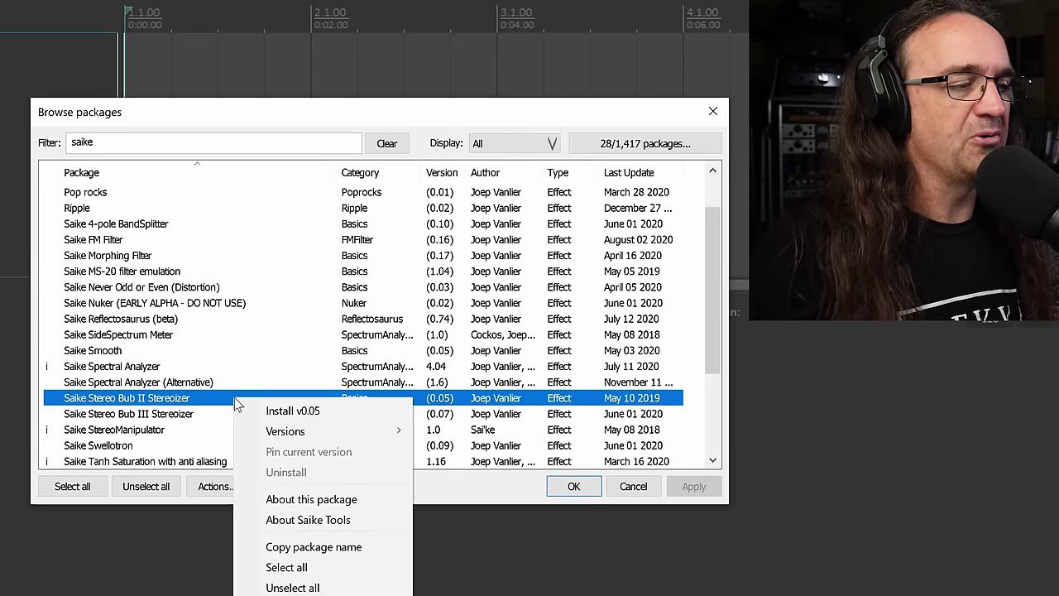
{"action": "left_click", "coordinate": [282, 410]}
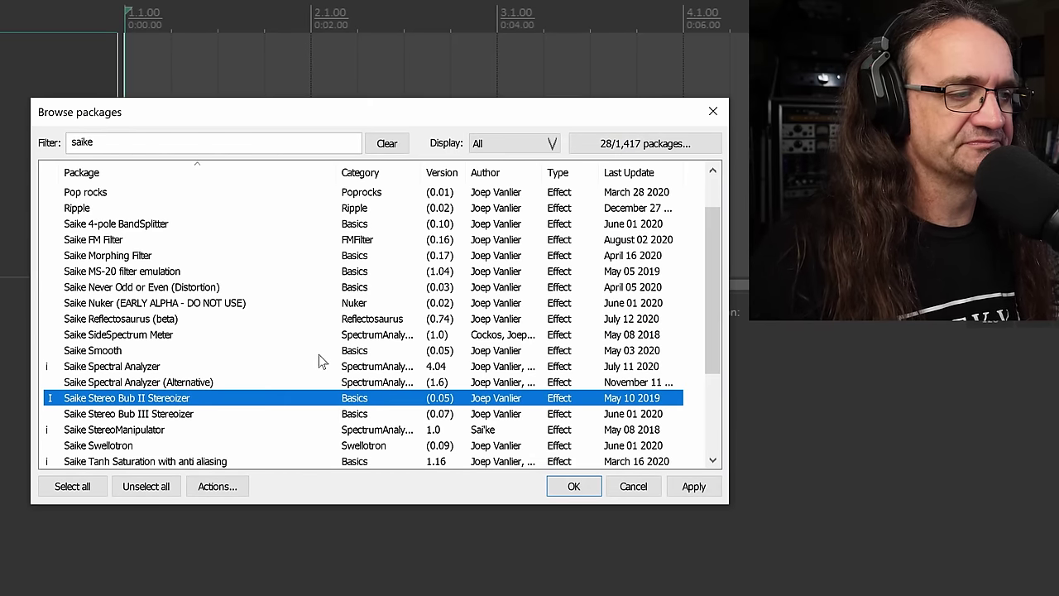
{"action": "left_click", "coordinate": [690, 491]}
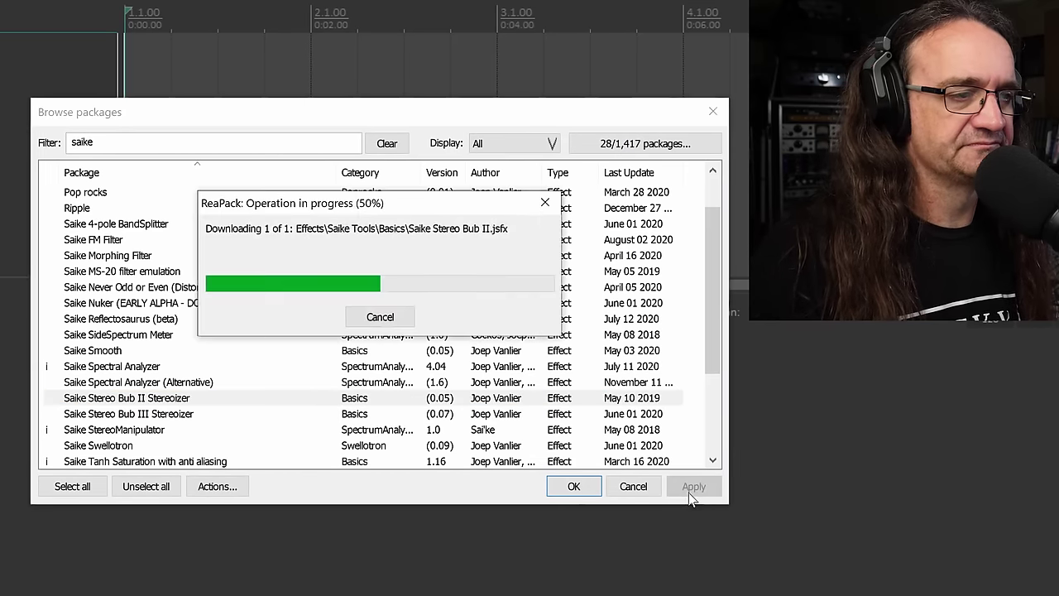
{"action": "left_click", "coordinate": [406, 518]}
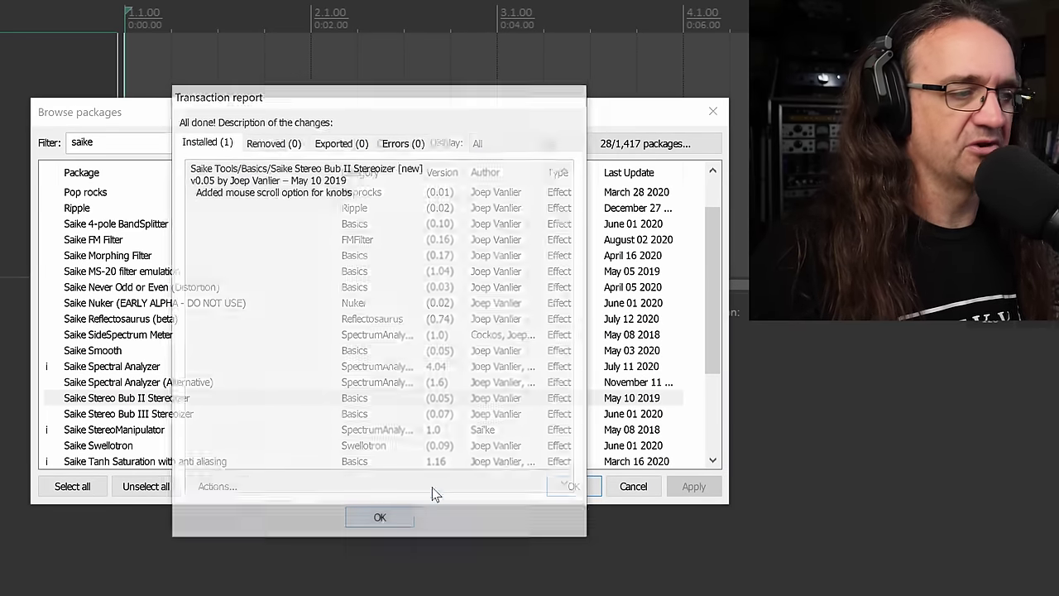
Reinstall Tanh Saturation with anti aliasing v1.16, then select the Satan verb package.
{"action": "left_click", "coordinate": [145, 431]}
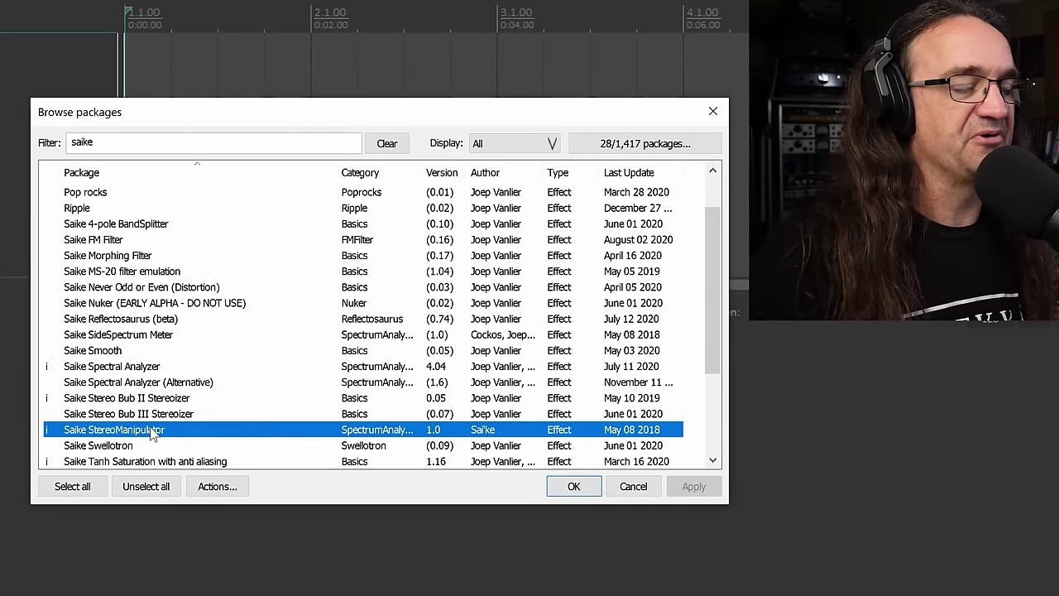
{"action": "left_click", "coordinate": [138, 444]}
{"action": "scroll", "coordinate": [189, 439], "scroll_direction": "down", "scroll_amount": 1}
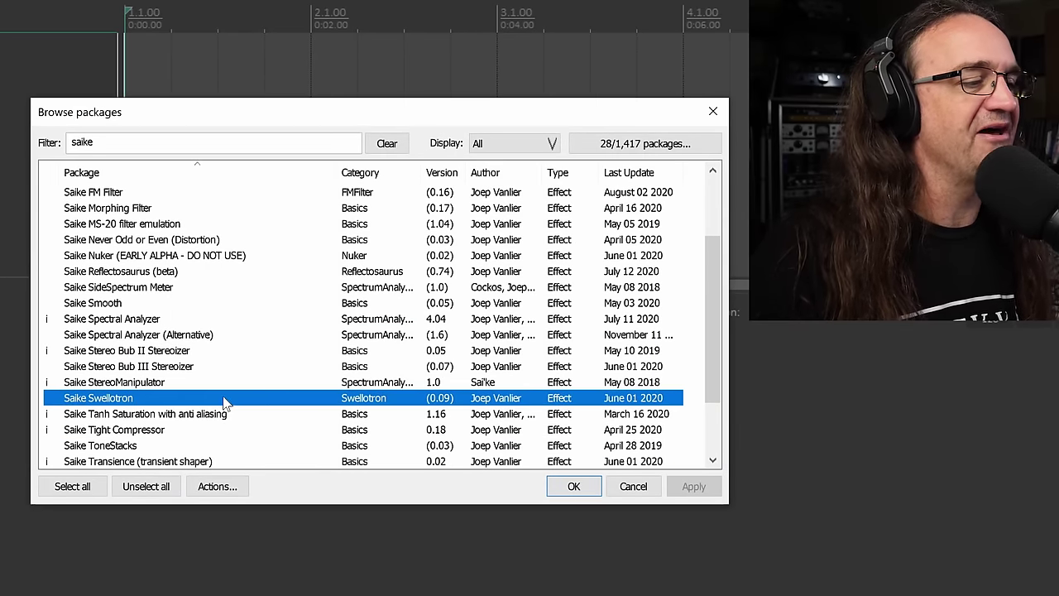
{"action": "left_click", "coordinate": [202, 429]}
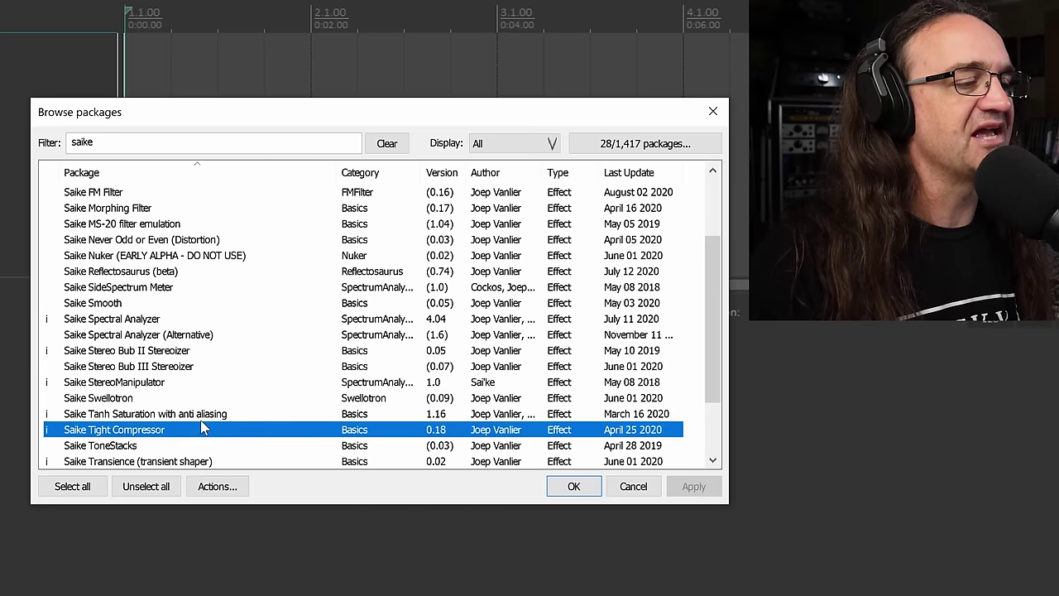
{"action": "left_click", "coordinate": [201, 419]}
{"action": "right_click", "coordinate": [204, 419]}
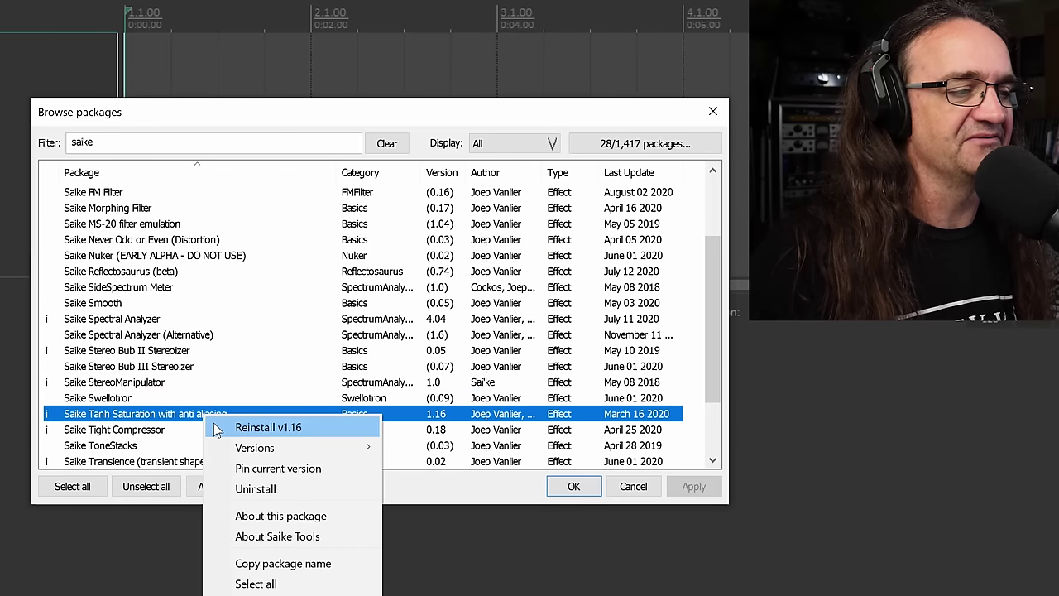
{"action": "left_click", "coordinate": [219, 427]}
{"action": "left_click", "coordinate": [693, 487]}
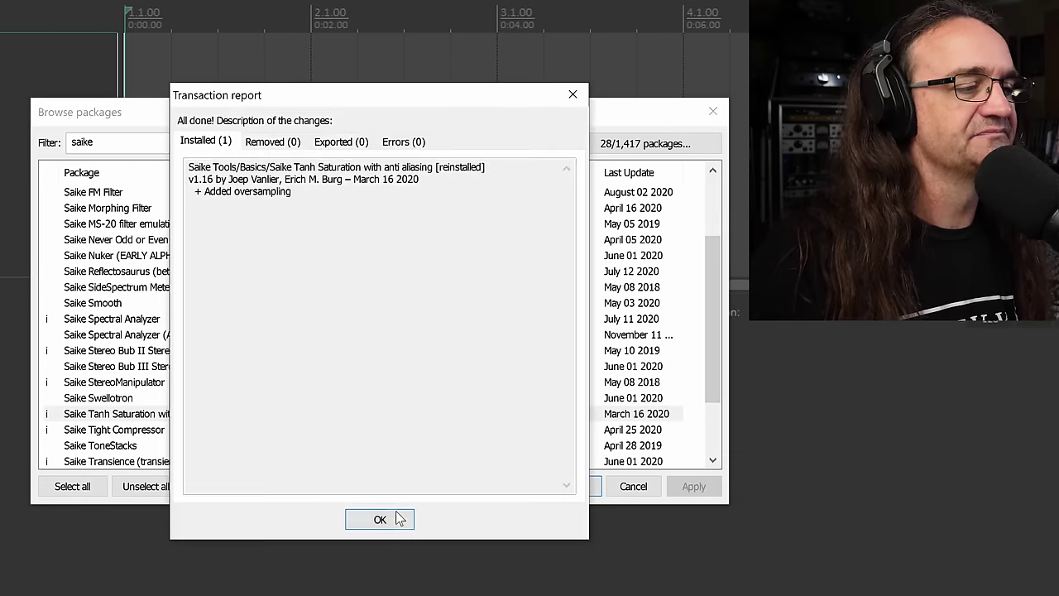
{"action": "left_click", "coordinate": [393, 517]}
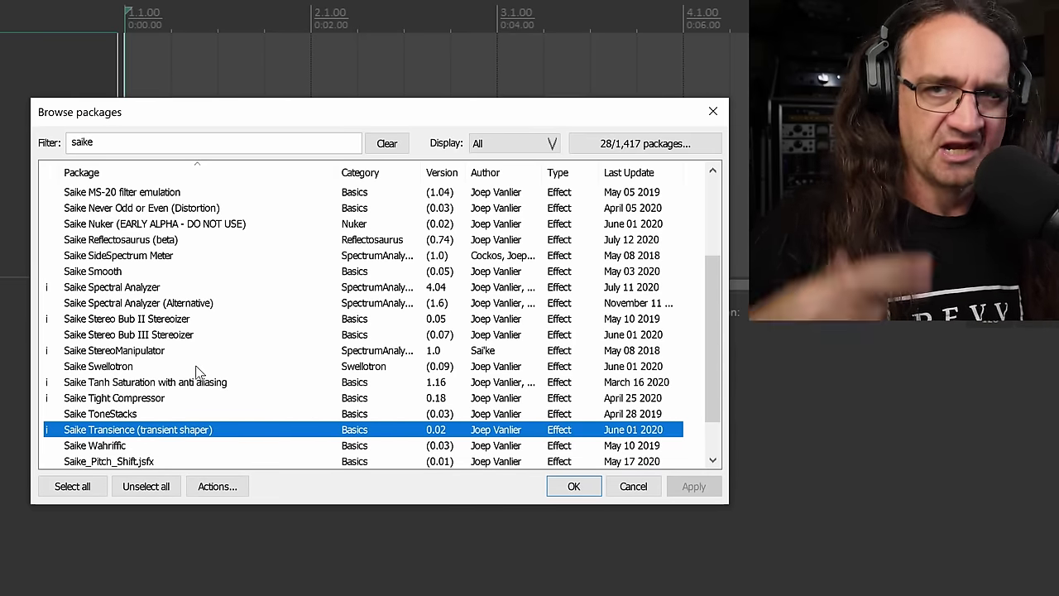
{"action": "scroll", "coordinate": [164, 306], "scroll_direction": "down", "scroll_amount": 1}
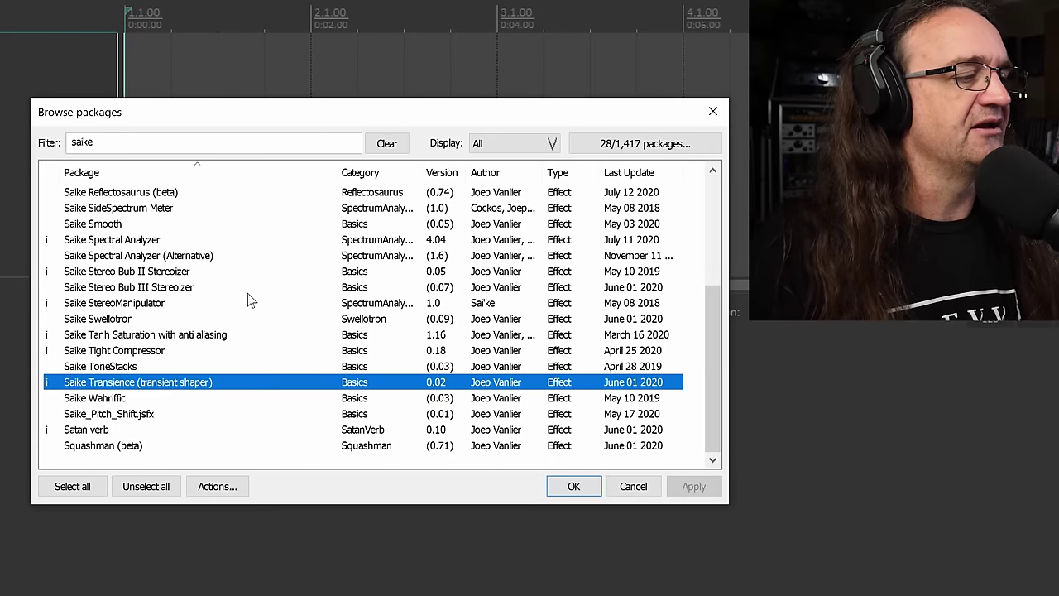
{"action": "left_click", "coordinate": [94, 428]}
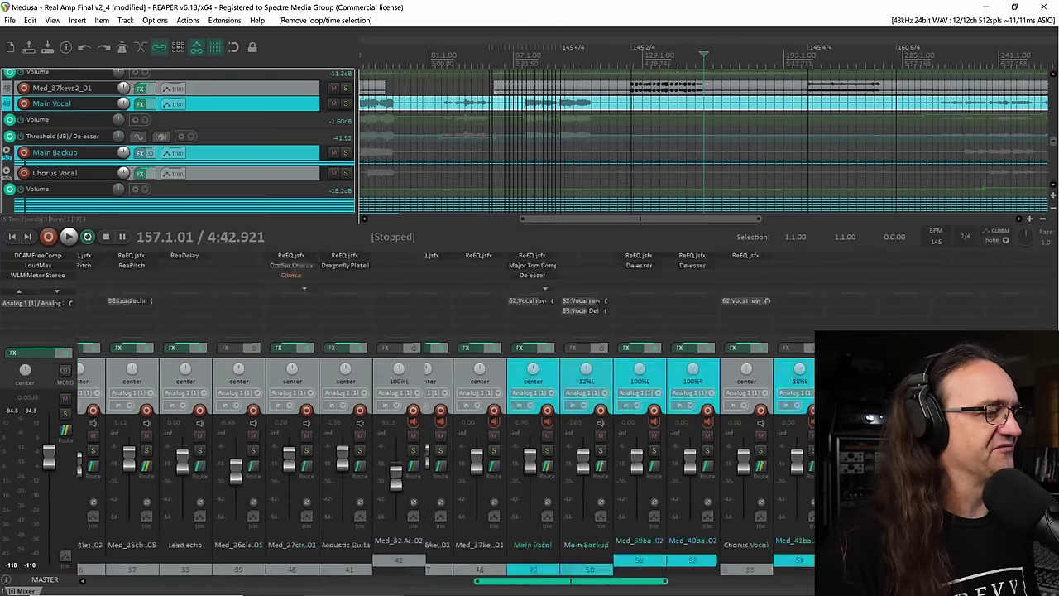
Scroll the Medusa - Real Amp Final v2_4 mixer and track list and start playback.
{"action": "scroll", "coordinate": [447, 455], "scroll_direction": "left", "scroll_amount": 3}
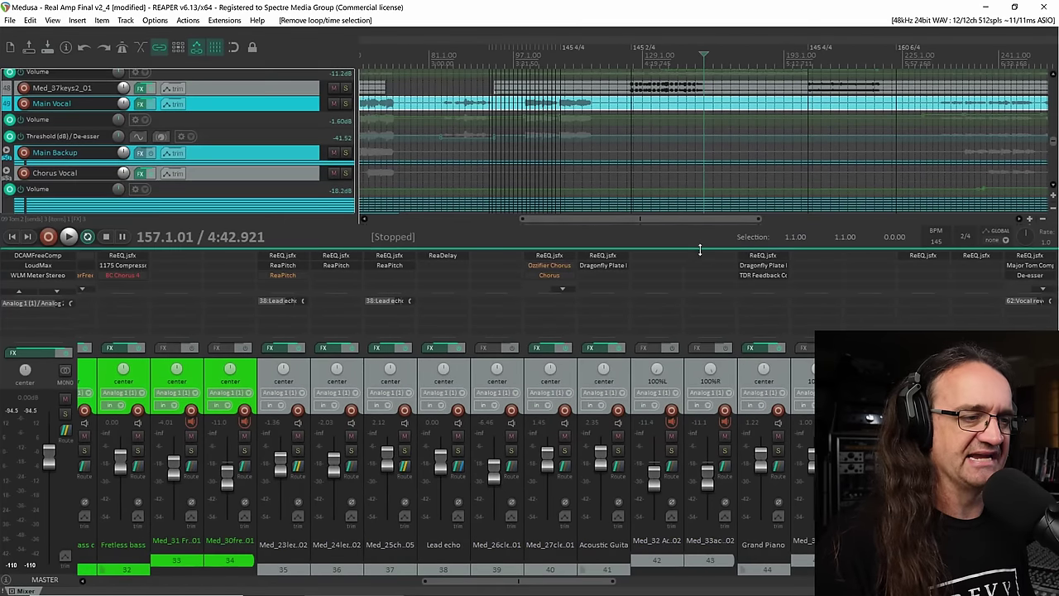
{"action": "left_click_drag", "start_coordinate": [699, 248], "coordinate": [717, 301]}
{"action": "scroll", "coordinate": [960, 194], "scroll_direction": "down", "scroll_amount": 3}
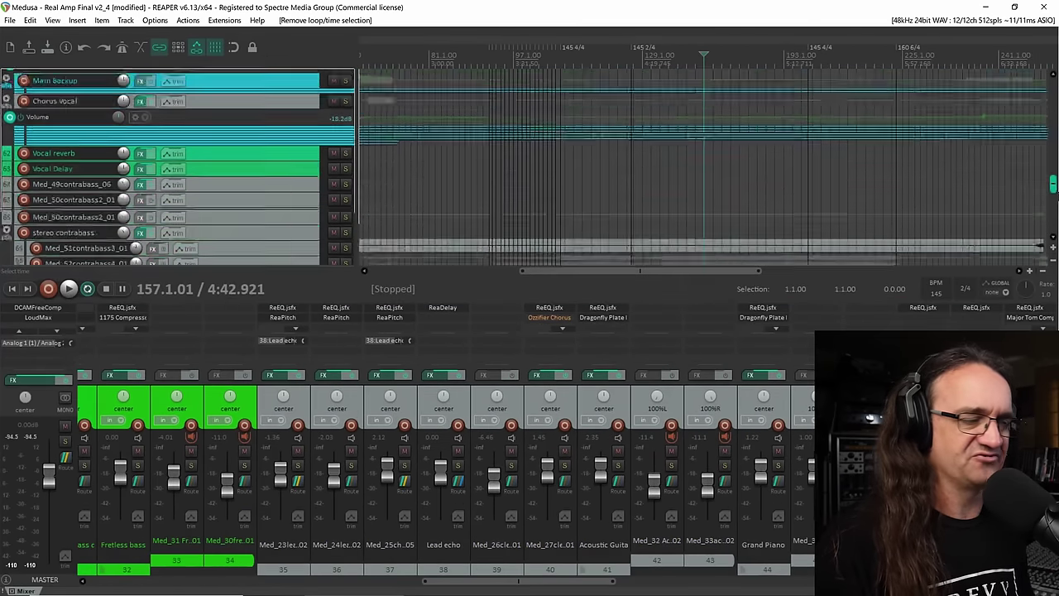
{"action": "scroll", "coordinate": [1054, 235], "scroll_direction": "down", "scroll_amount": 3}
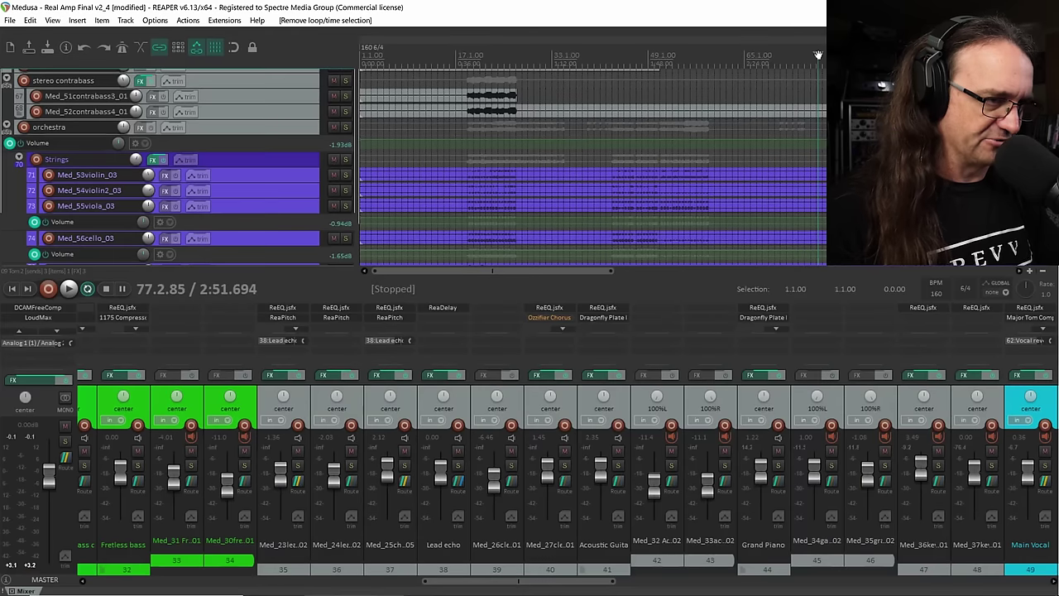
{"action": "key", "text": "space"}
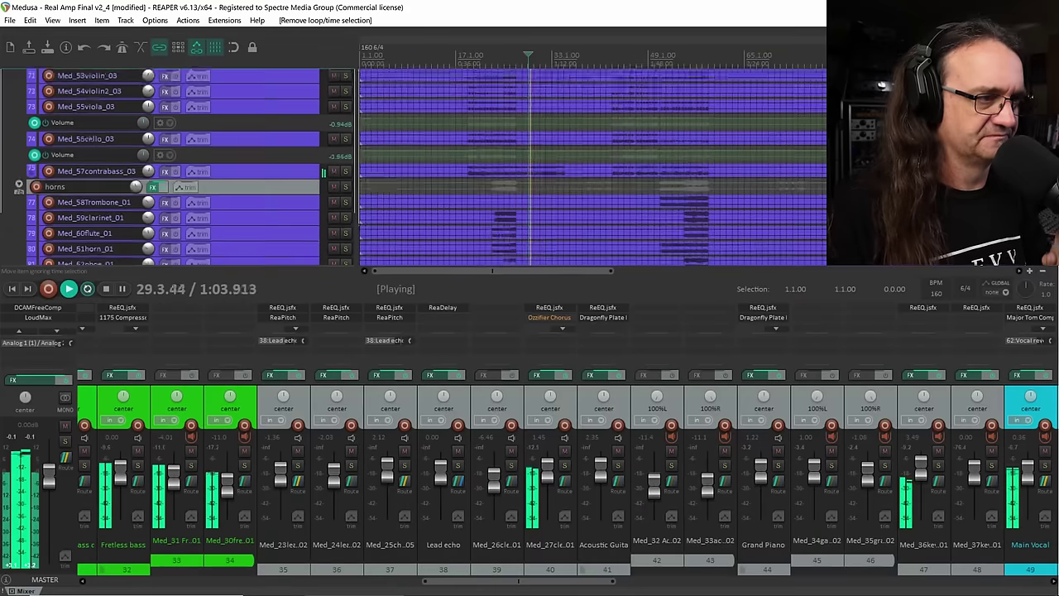
{"action": "scroll", "coordinate": [414, 166], "scroll_direction": "up", "scroll_amount": 8}
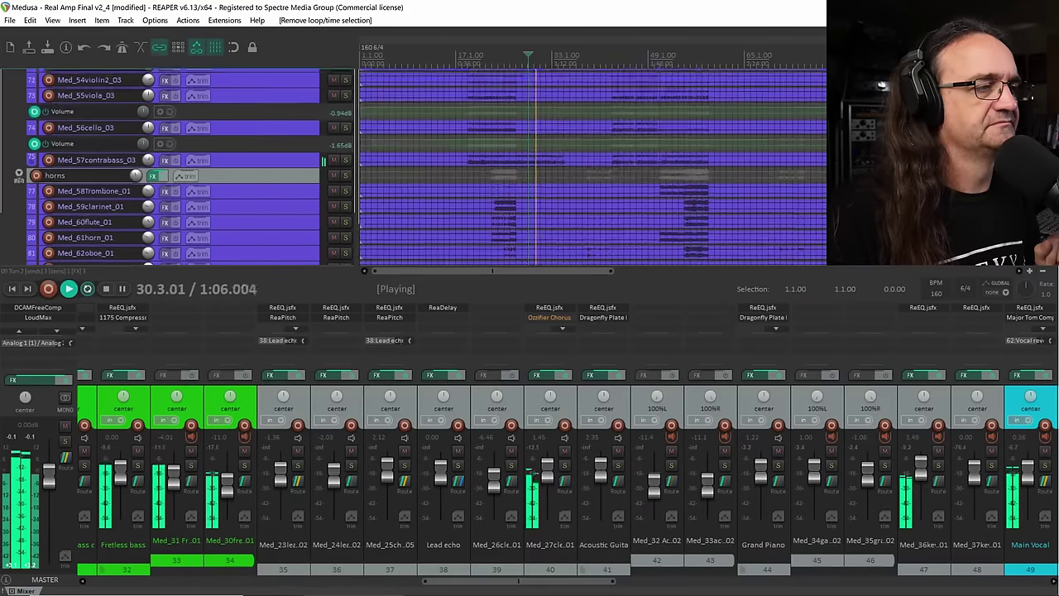
{"action": "scroll", "coordinate": [414, 165], "scroll_direction": "up", "scroll_amount": 3}
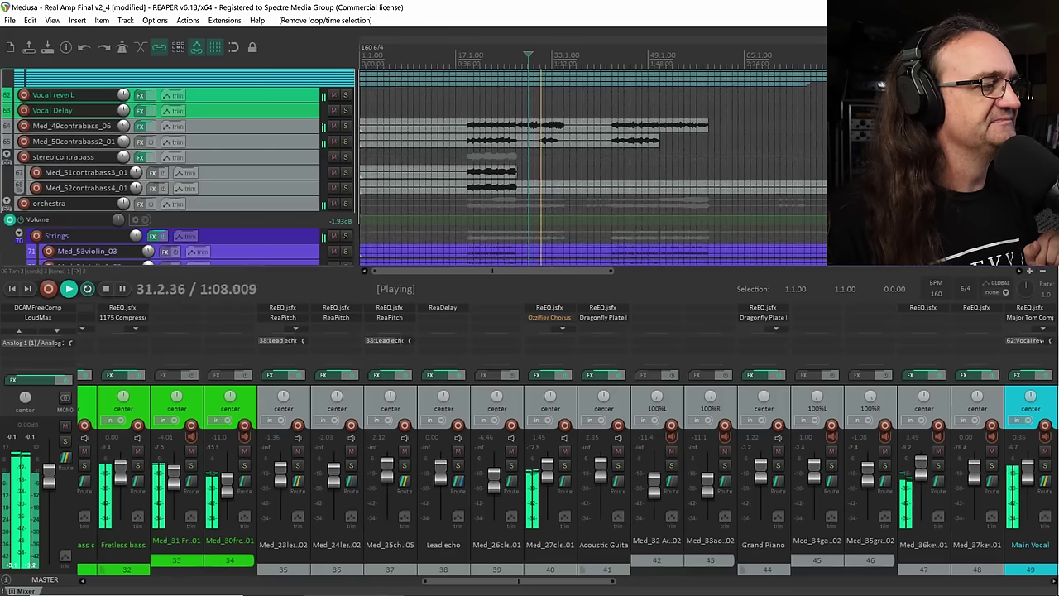
Solo Med_49contrabass_06 and Med_50contrabass2_01 to audition them, then unsolo and stop playback.
{"action": "left_click", "coordinate": [346, 129]}
{"action": "left_click", "coordinate": [347, 141]}
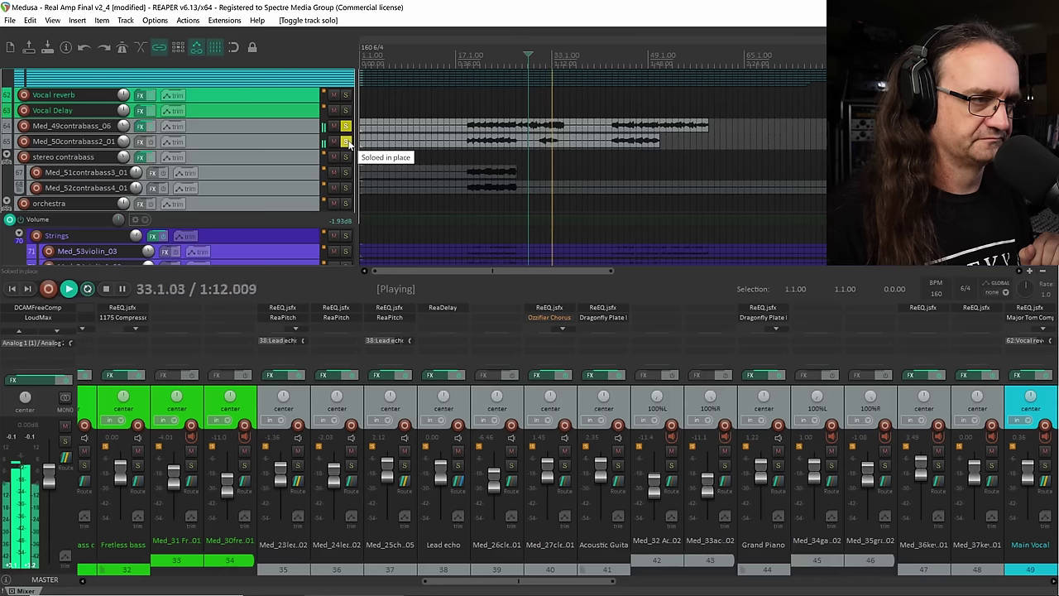
{"action": "left_click", "coordinate": [346, 141]}
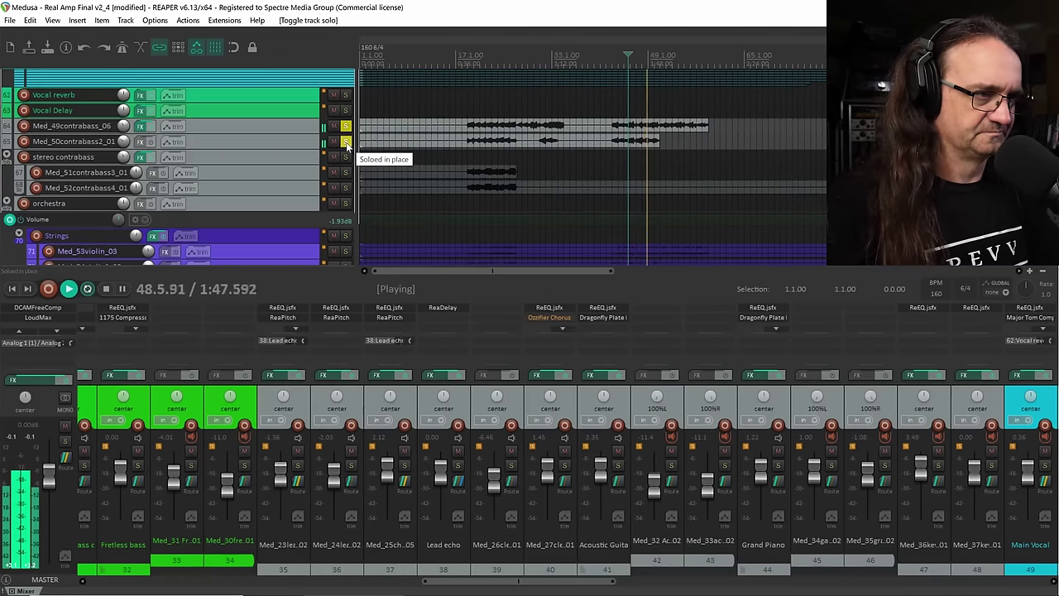
{"action": "key", "text": "space"}
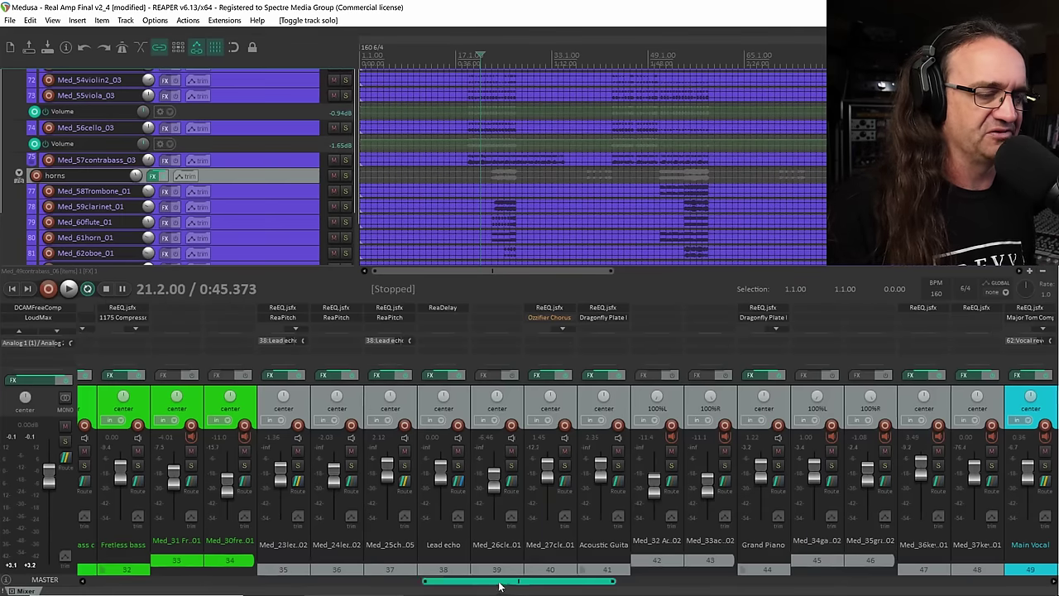
Open the Snare track's Transience effect, solo the Snare and start playback.
{"action": "left_click_drag", "start_coordinate": [499, 586], "coordinate": [624, 587]}
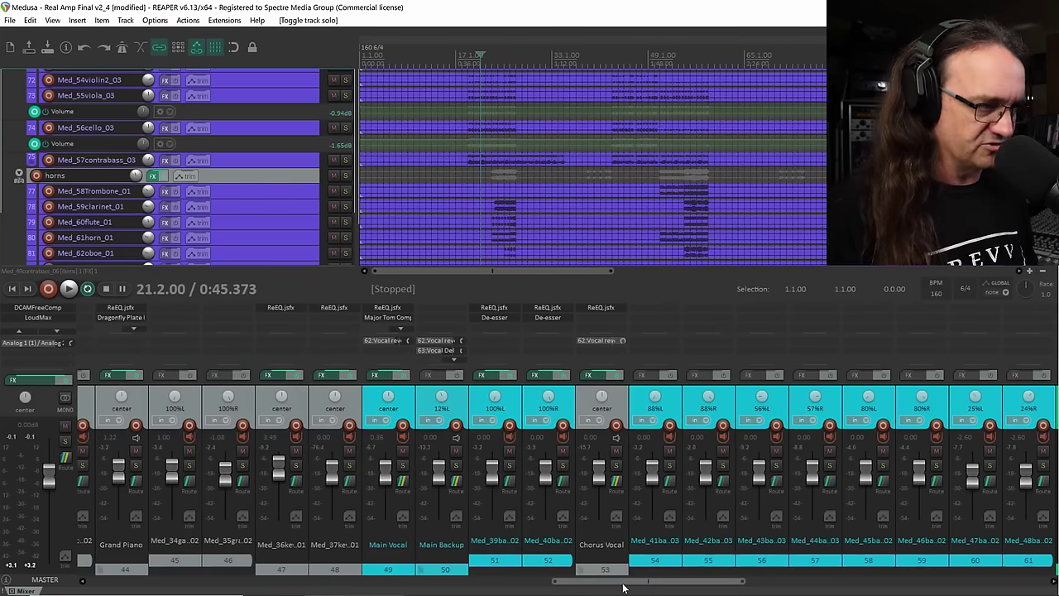
{"action": "scroll", "coordinate": [451, 397], "scroll_direction": "left", "scroll_amount": 15}
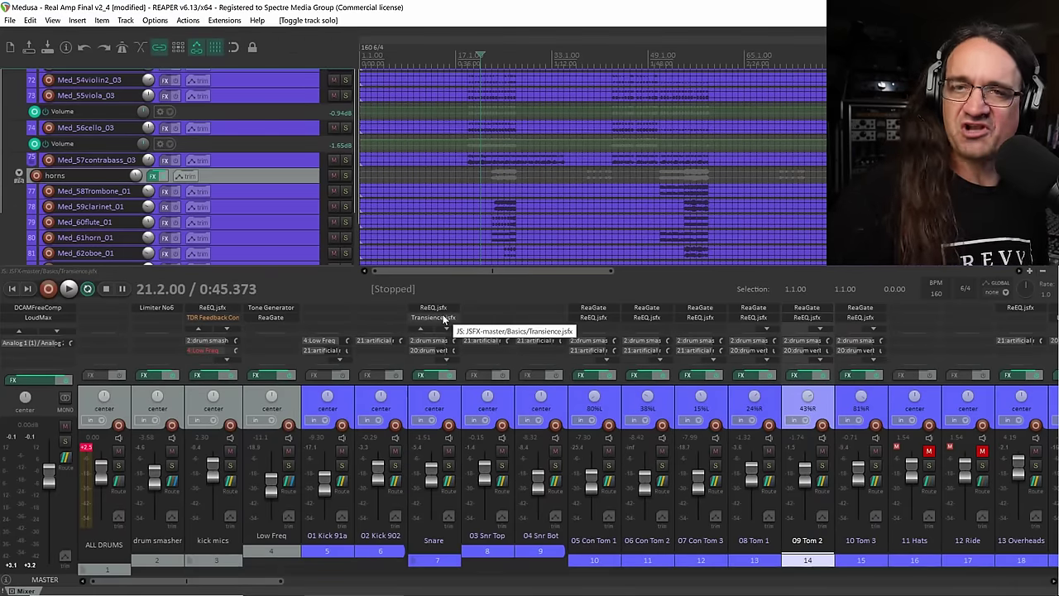
{"action": "left_click", "coordinate": [435, 317]}
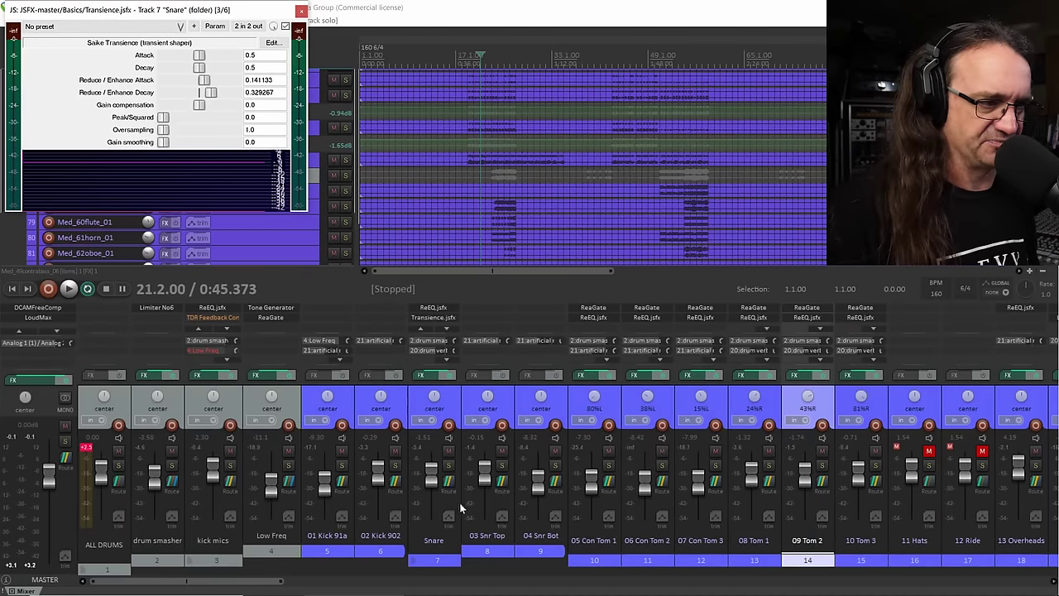
{"action": "left_click", "coordinate": [446, 471]}
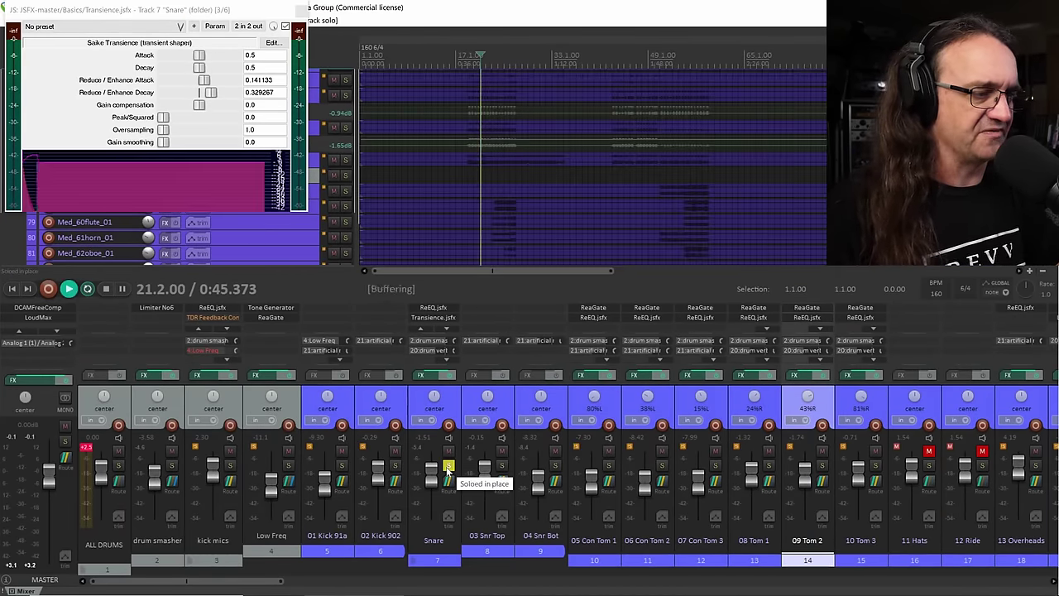
{"action": "key", "text": "space"}
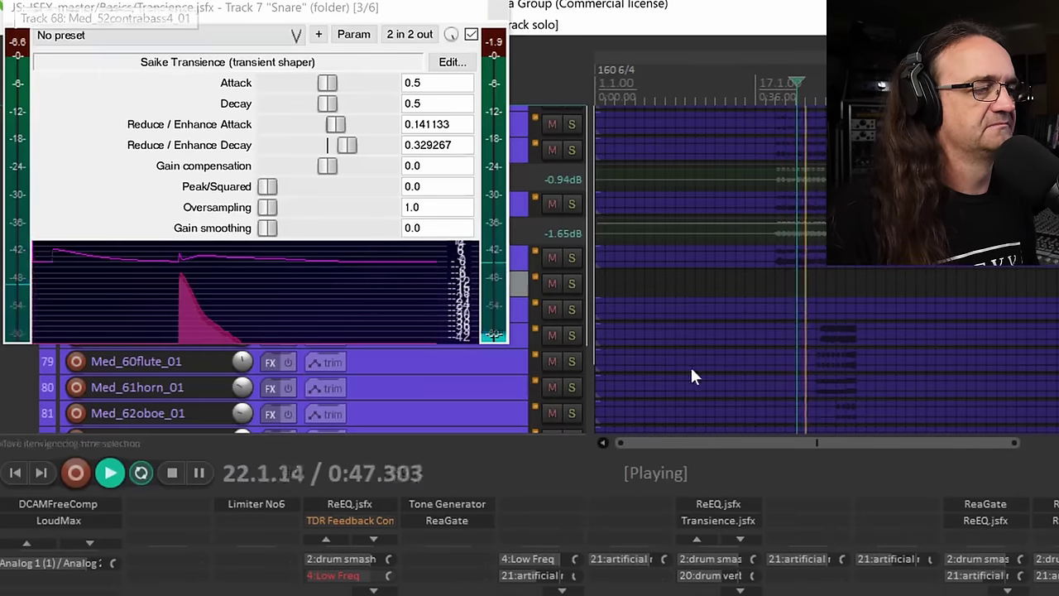
Bypass and re-enable the Saike Transience shaper to compare, then close its window.
{"action": "left_click", "coordinate": [471, 35]}
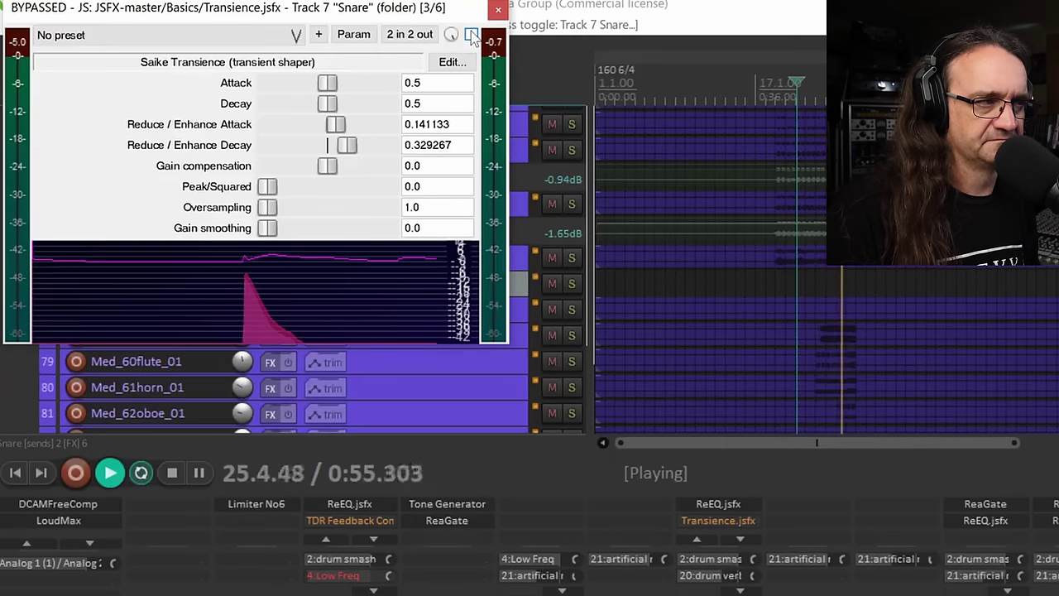
{"action": "left_click", "coordinate": [471, 35]}
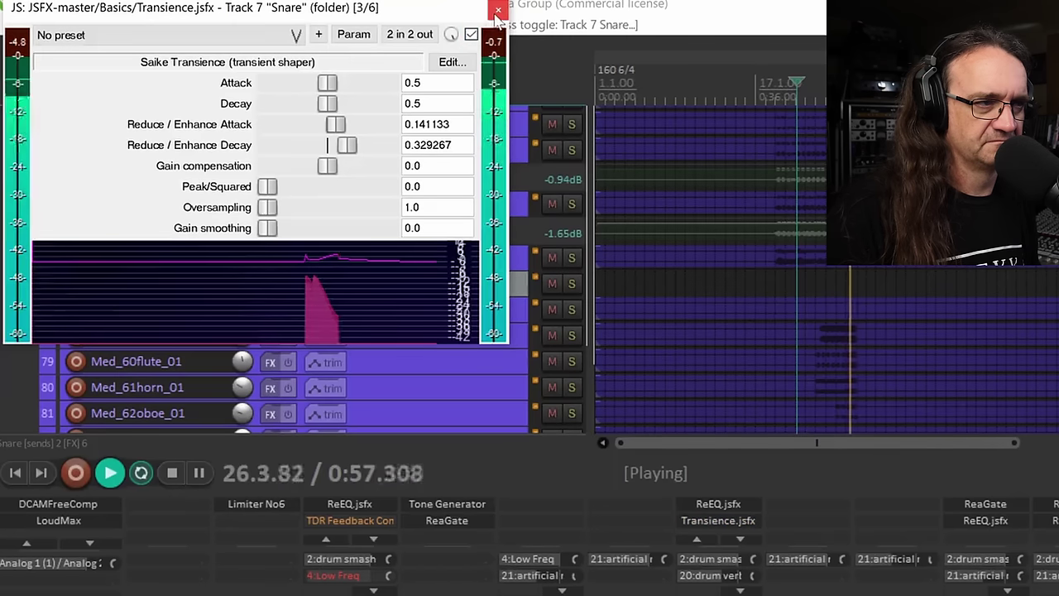
{"action": "left_click", "coordinate": [497, 11]}
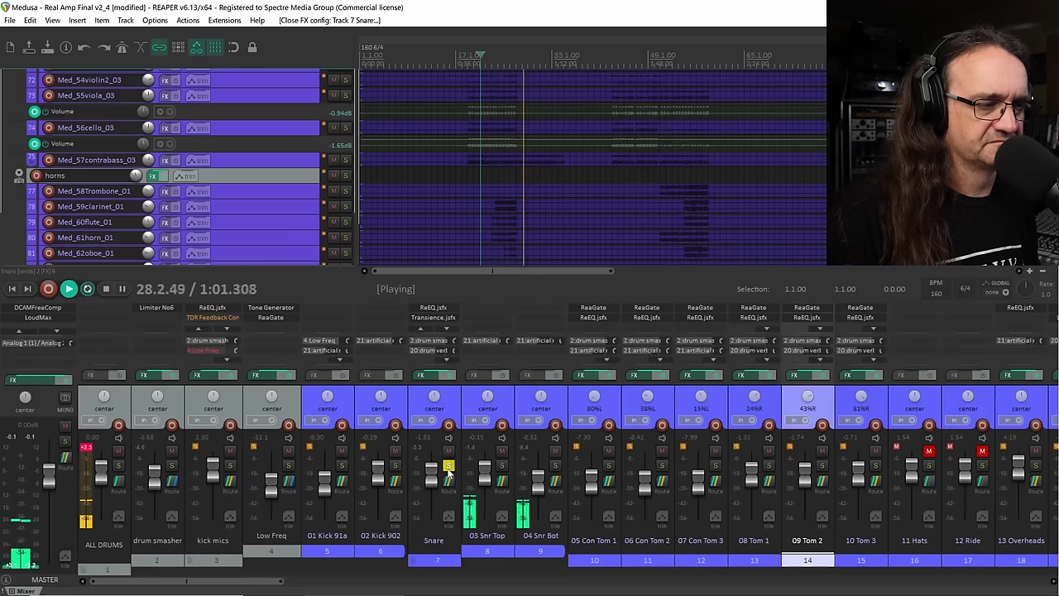
Unsolo the Snare track and scroll the mixer right to guitar tracks 15–32.
{"action": "left_click", "coordinate": [448, 466]}
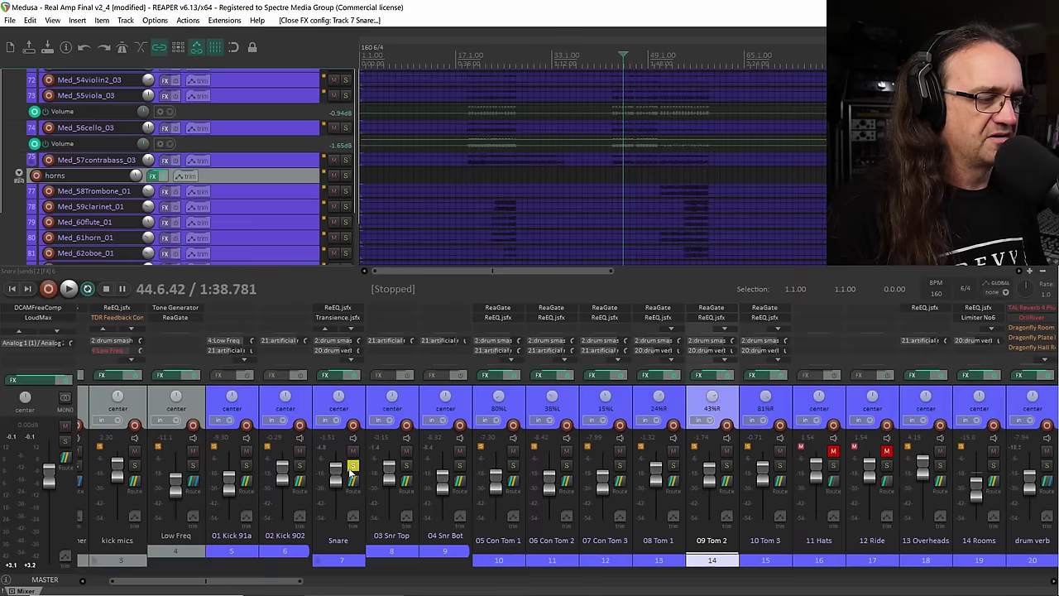
{"action": "left_click_drag", "start_coordinate": [283, 585], "coordinate": [416, 584]}
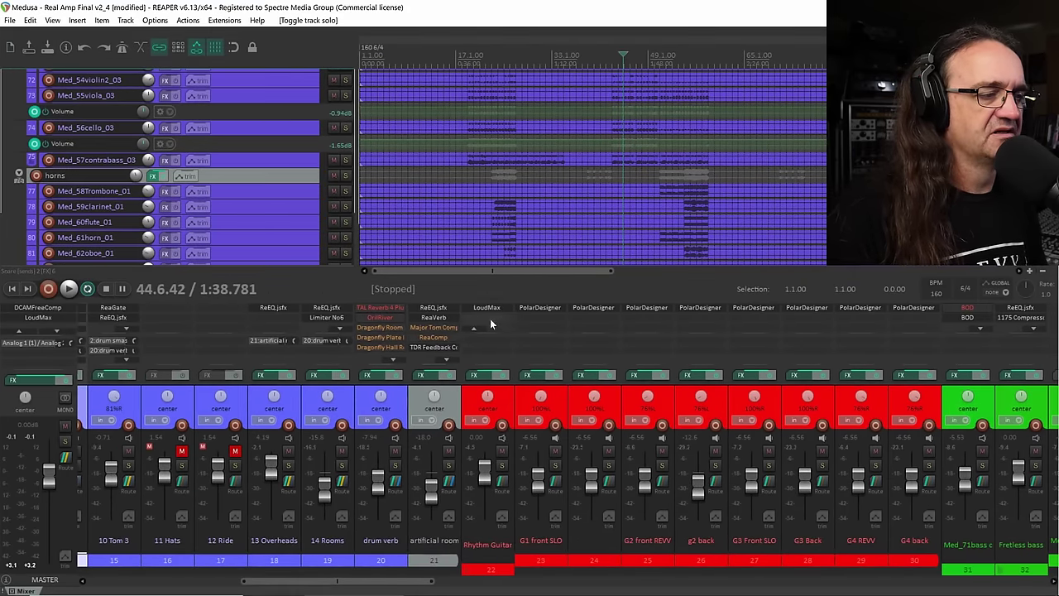
Briefly audition the mix, then add JS Saike Stereo Bub II Stereoizer as Rhythm Guitars' fifth effect.
{"action": "scroll", "coordinate": [490, 318], "scroll_direction": "down", "scroll_amount": 2}
{"action": "key", "text": "space"}
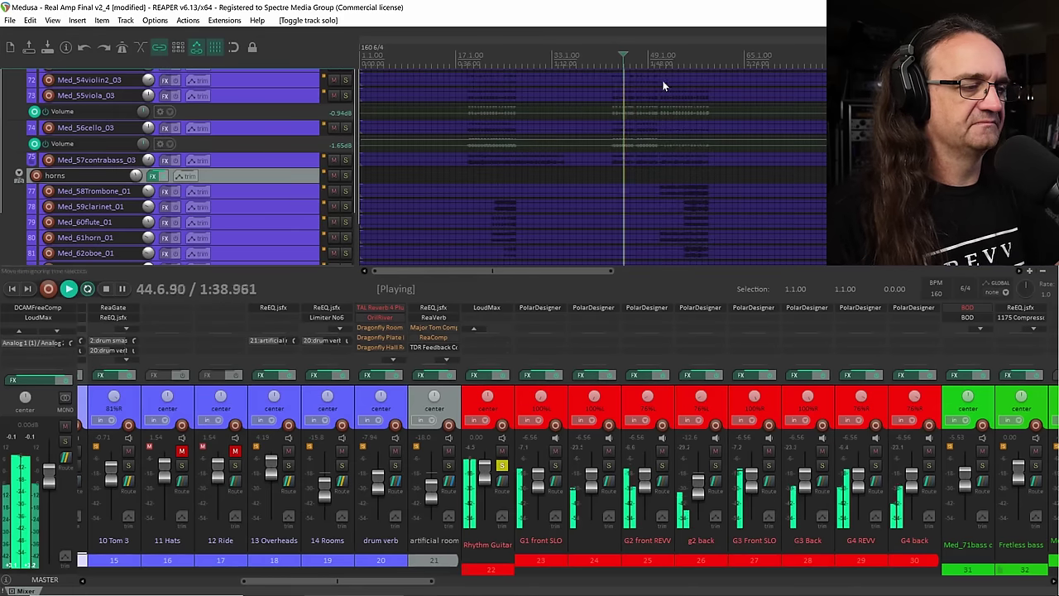
{"action": "key", "text": "space"}
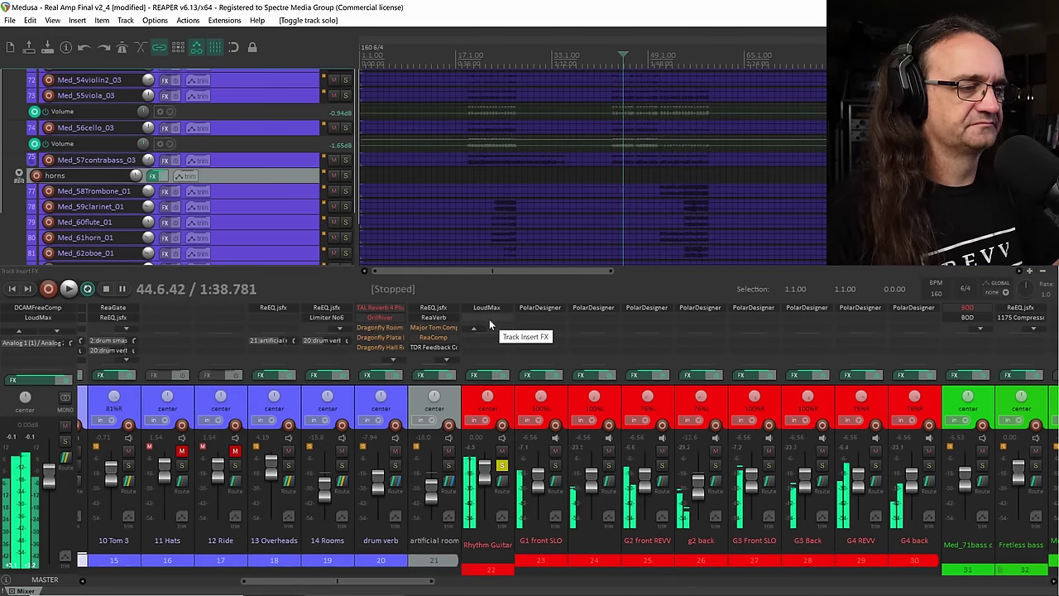
{"action": "double_click", "coordinate": [488, 318]}
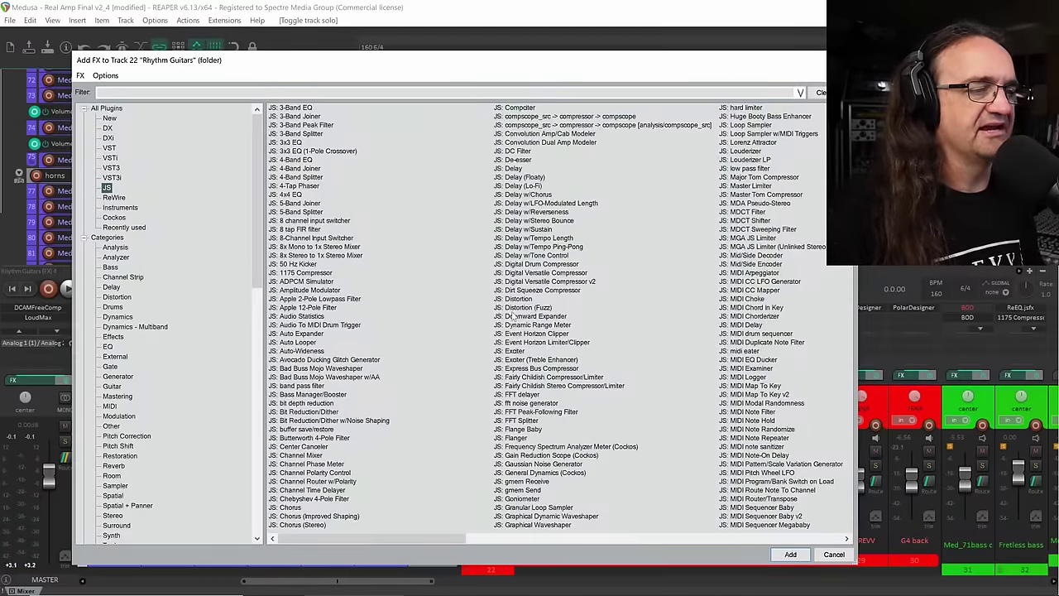
{"action": "scroll", "coordinate": [513, 317], "scroll_direction": "down", "scroll_amount": 1}
{"action": "scroll", "coordinate": [513, 318], "scroll_direction": "down", "scroll_amount": 2}
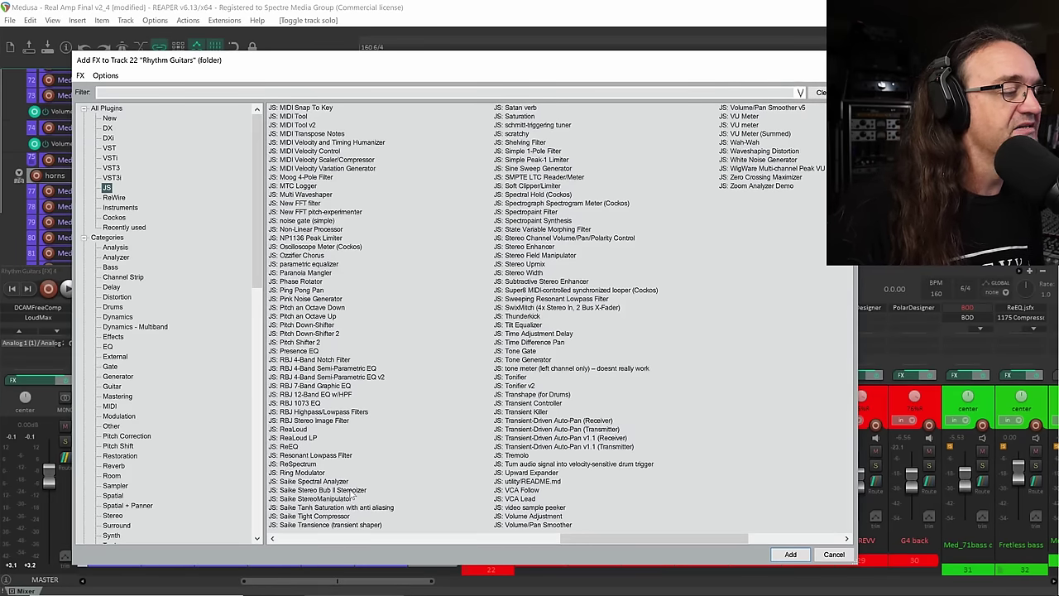
{"action": "double_click", "coordinate": [350, 491]}
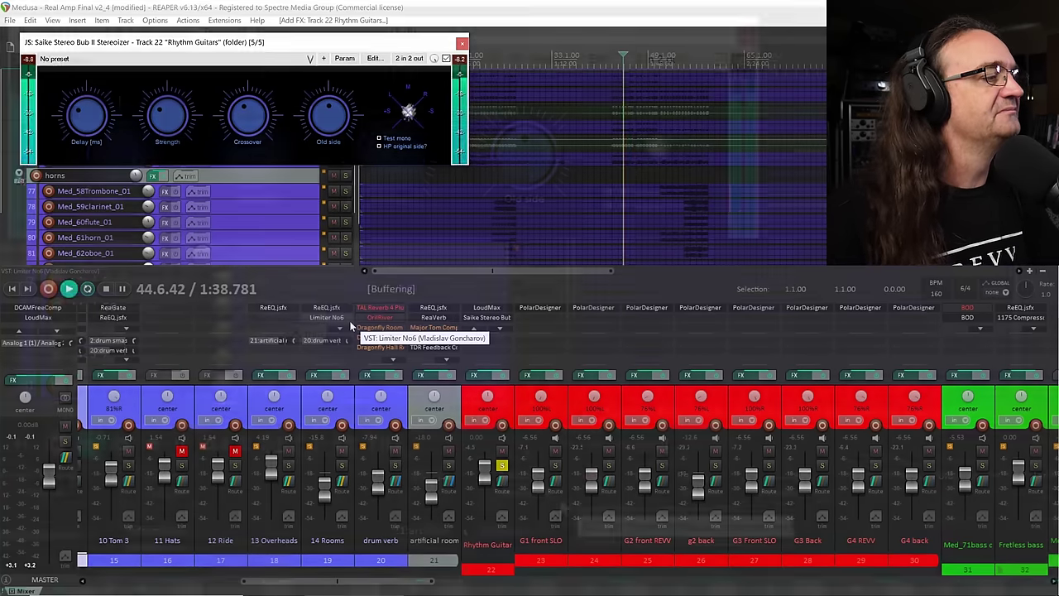
While playing, lower the Stereoizer's Strength and adjust its Old side amount.
{"action": "key", "text": "space"}
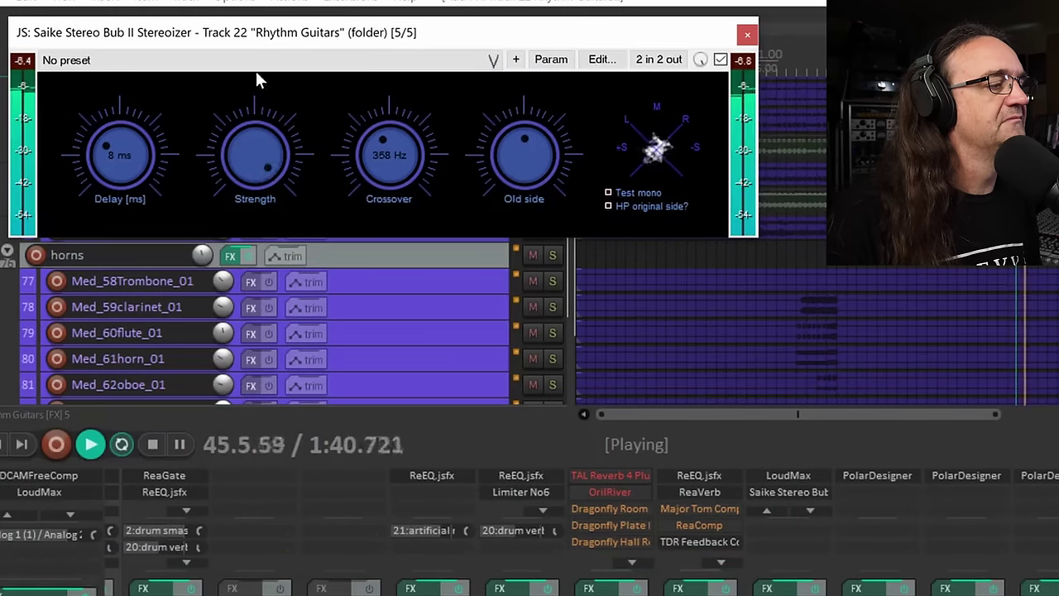
{"action": "left_click_drag", "start_coordinate": [255, 73], "coordinate": [256, 101]}
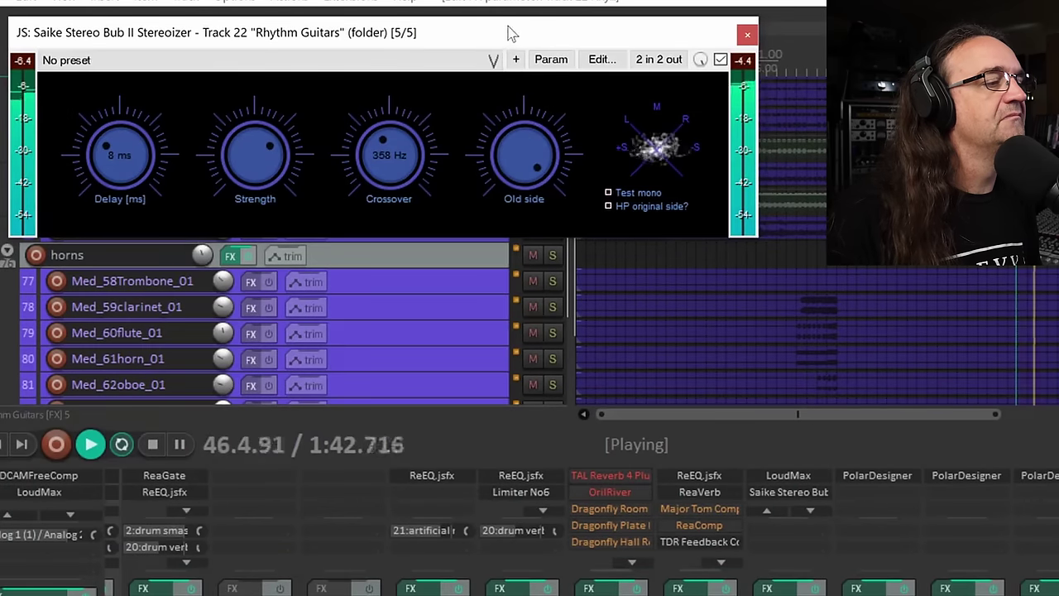
{"action": "left_click_drag", "start_coordinate": [488, 186], "coordinate": [474, 149]}
{"action": "left_click_drag", "start_coordinate": [246, 174], "coordinate": [233, 177]}
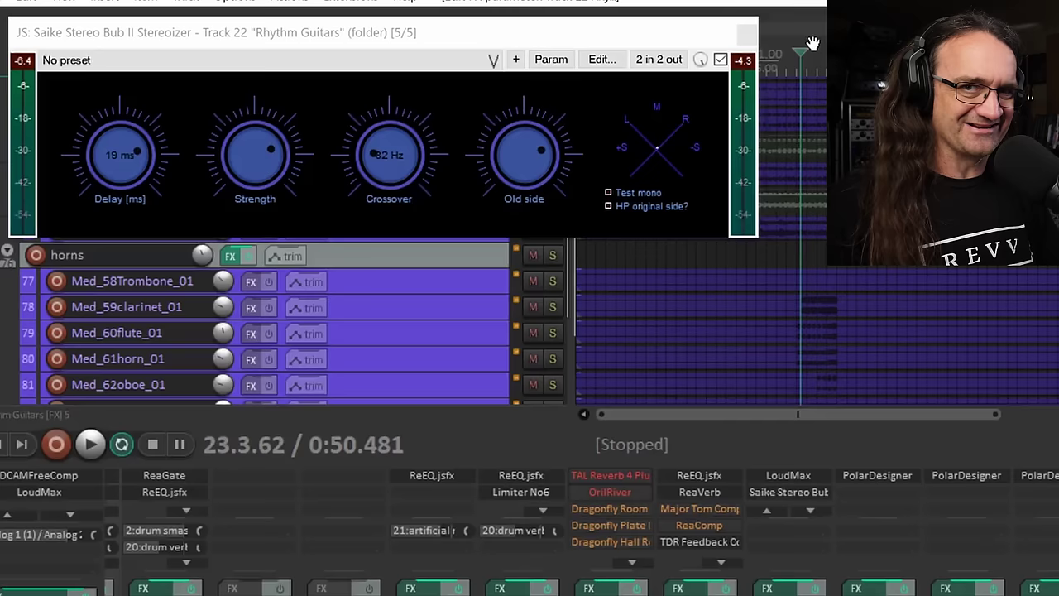
Compare the Stereoizer bypassed and active during playback, then close its window.
{"action": "key", "text": "space"}
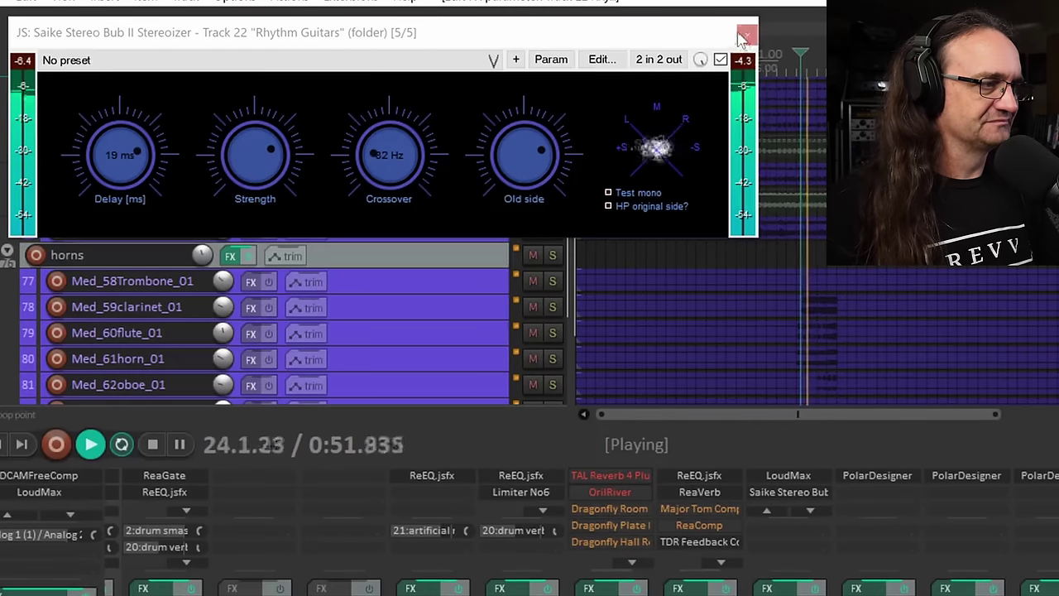
{"action": "left_click", "coordinate": [721, 60]}
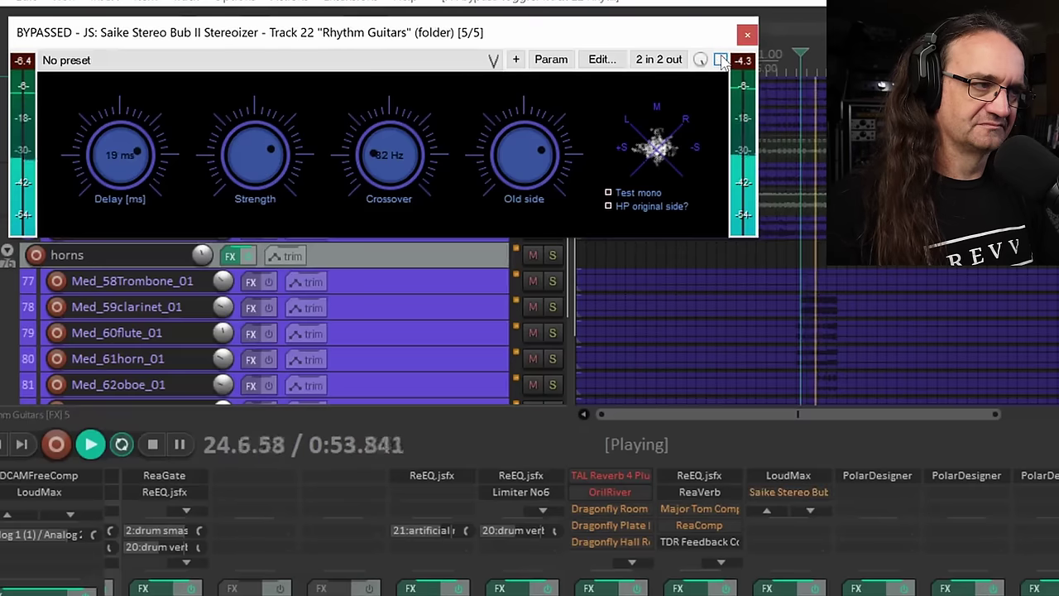
{"action": "left_click", "coordinate": [720, 59]}
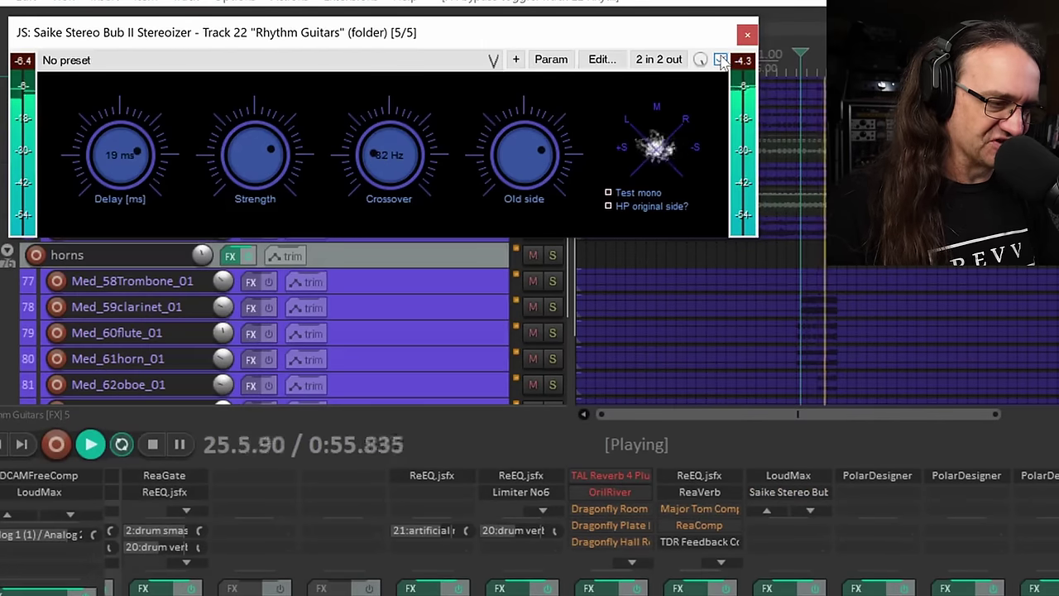
{"action": "left_click", "coordinate": [746, 36]}
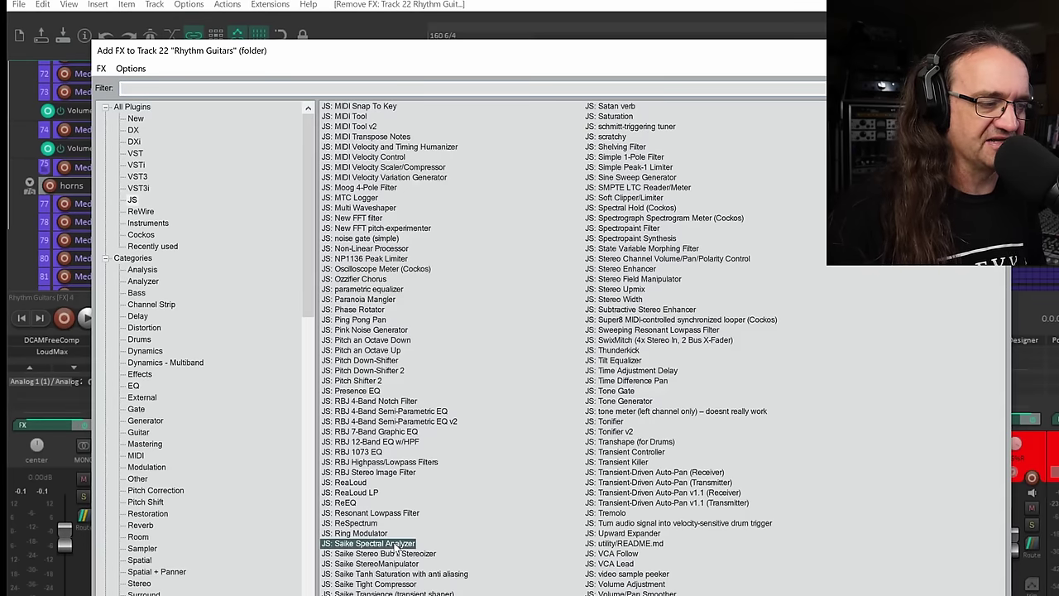
Add Saike Spectral Analyzer to Rhythm Guitars, view the spectrum and its THEMES settings, then close it.
{"action": "double_click", "coordinate": [397, 546]}
{"action": "key", "text": "space"}
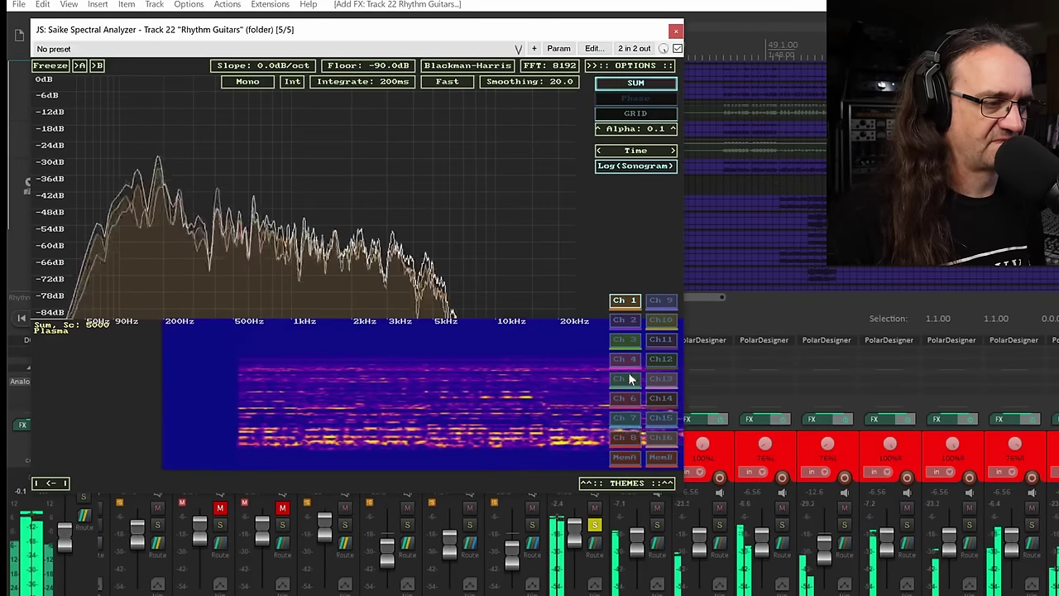
{"action": "left_click", "coordinate": [627, 483]}
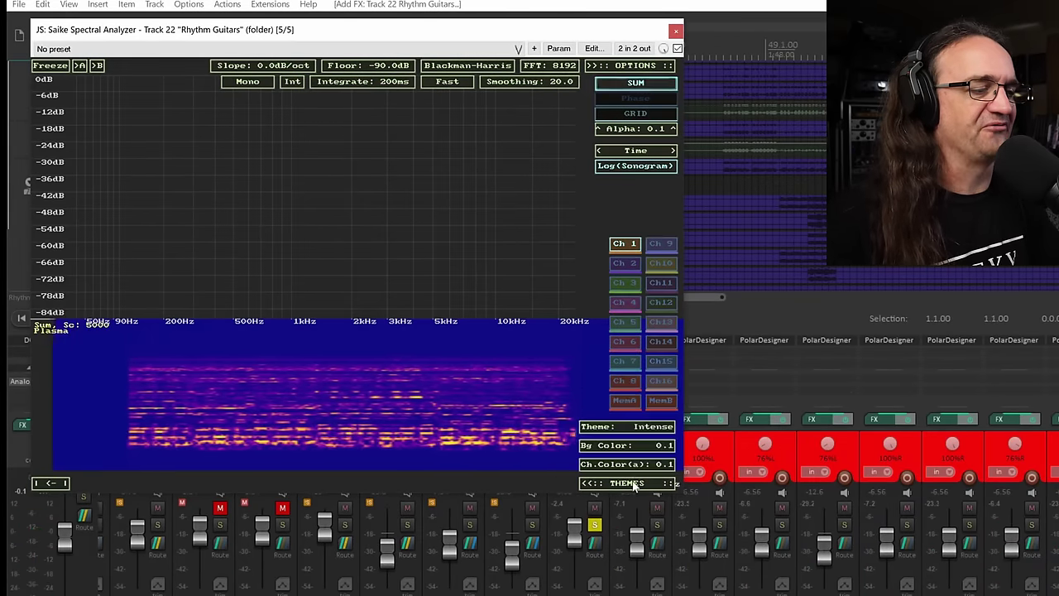
{"action": "key", "text": "Escape"}
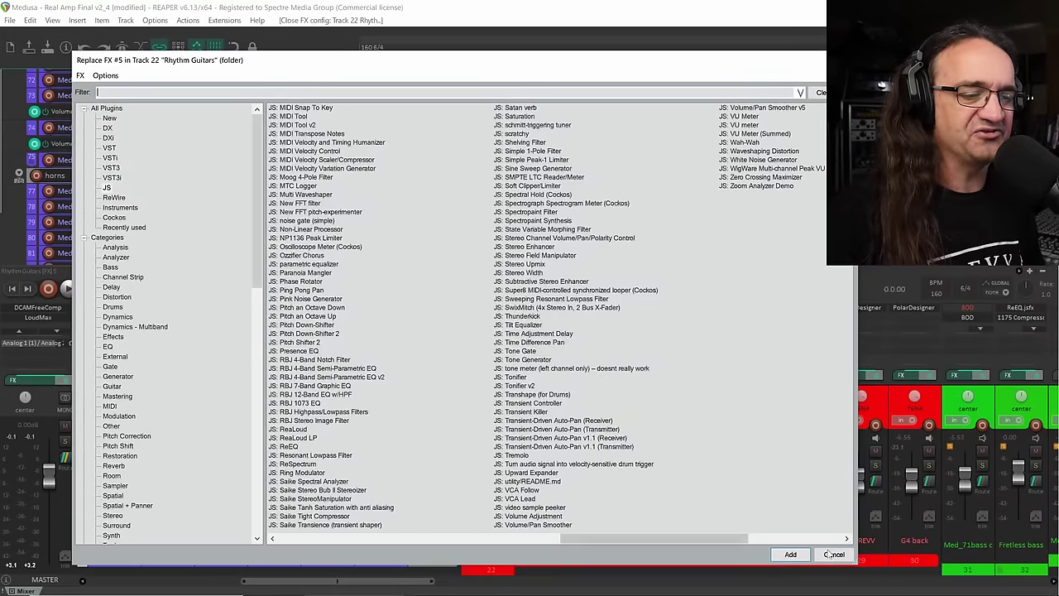
Dismiss Replace FX and move the solo from Rhythm Guitars to the artificial room track.
{"action": "left_click", "coordinate": [831, 555]}
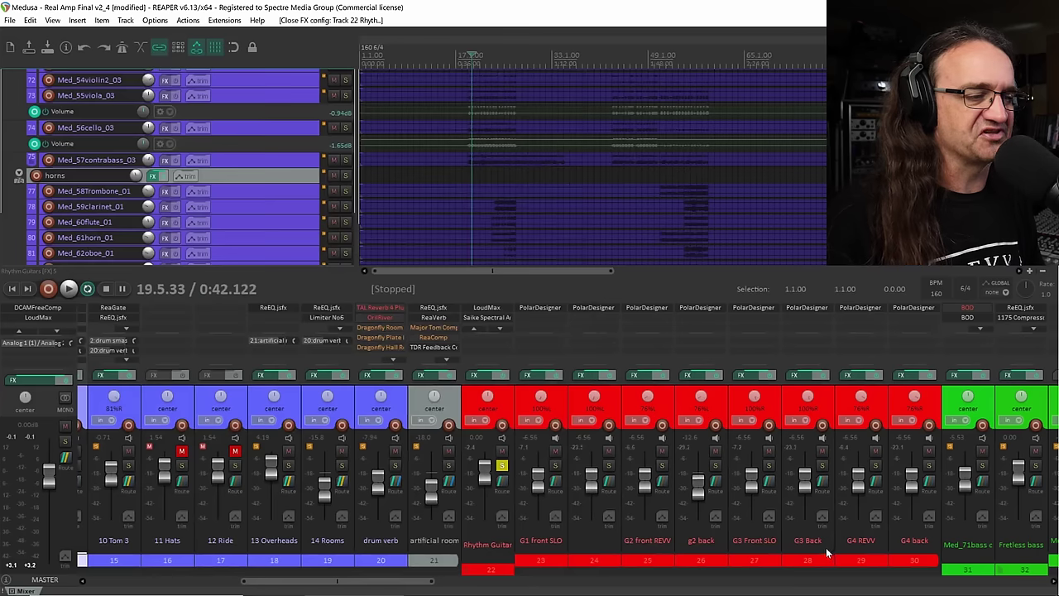
{"action": "left_click", "coordinate": [500, 467]}
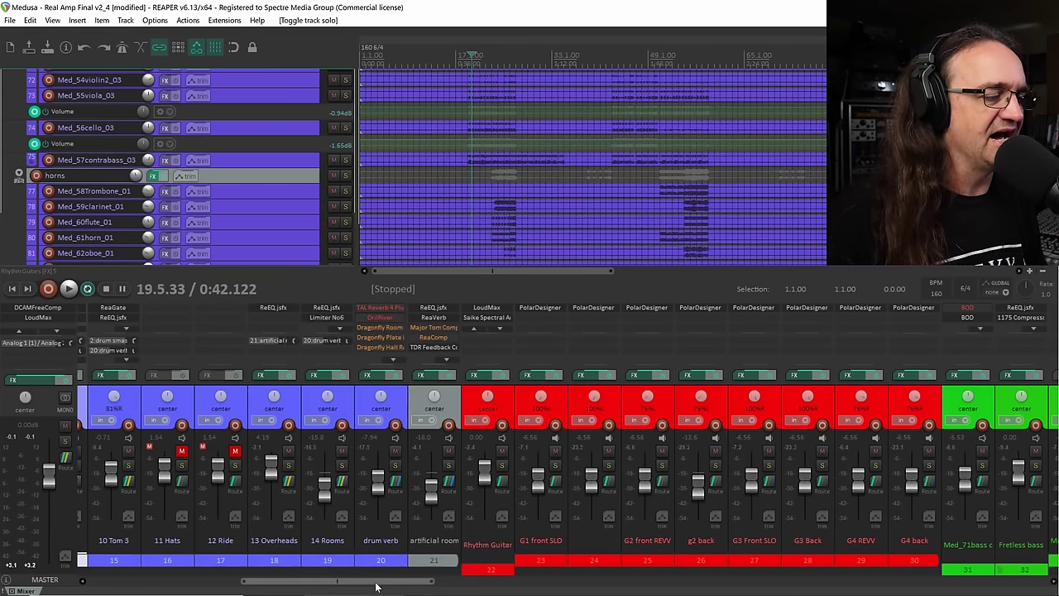
{"action": "left_click", "coordinate": [448, 465]}
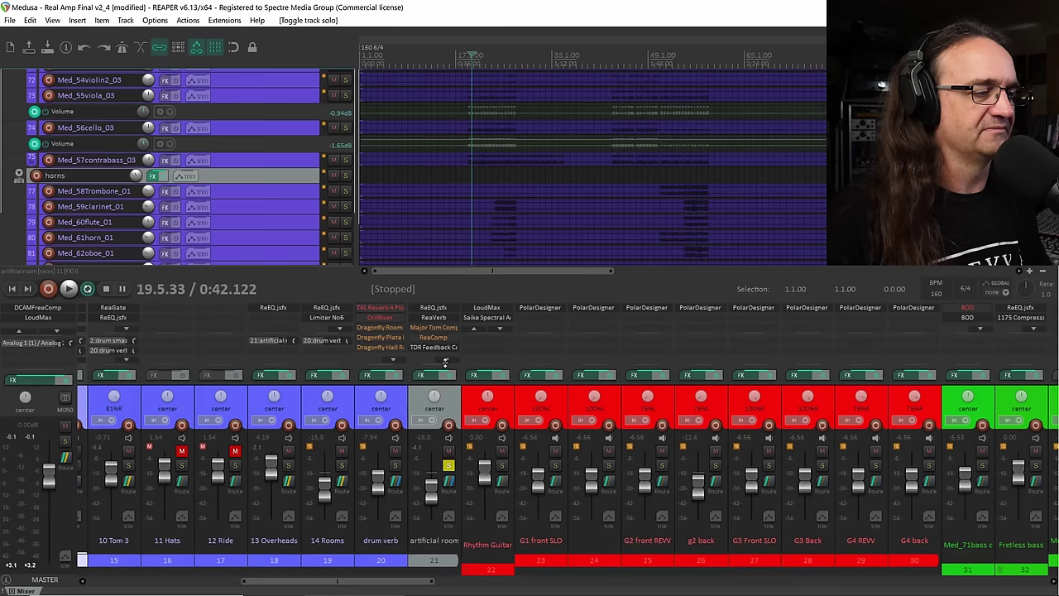
{"action": "scroll", "coordinate": [445, 361], "scroll_direction": "down", "scroll_amount": 2}
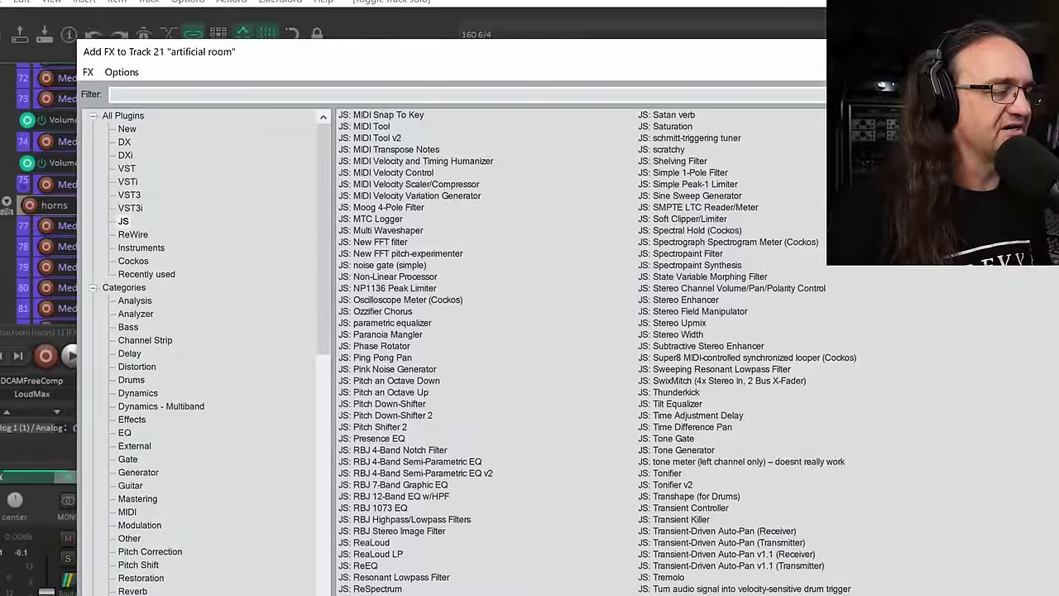
Add Saike Tanh Saturation to the artificial room and raise its gain while auditioning.
{"action": "double_click", "coordinate": [331, 507]}
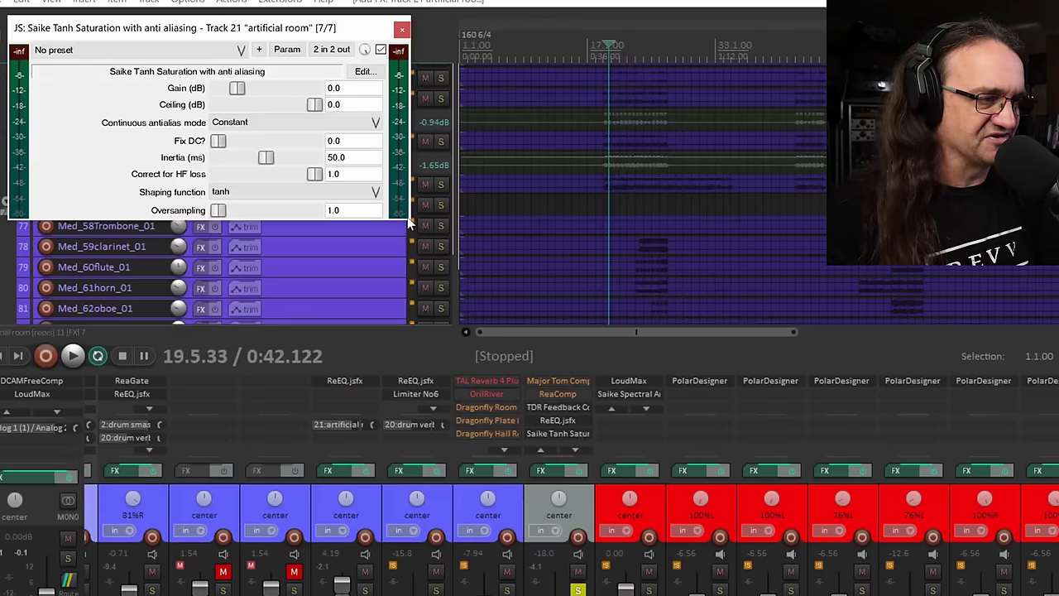
{"action": "key", "text": "space"}
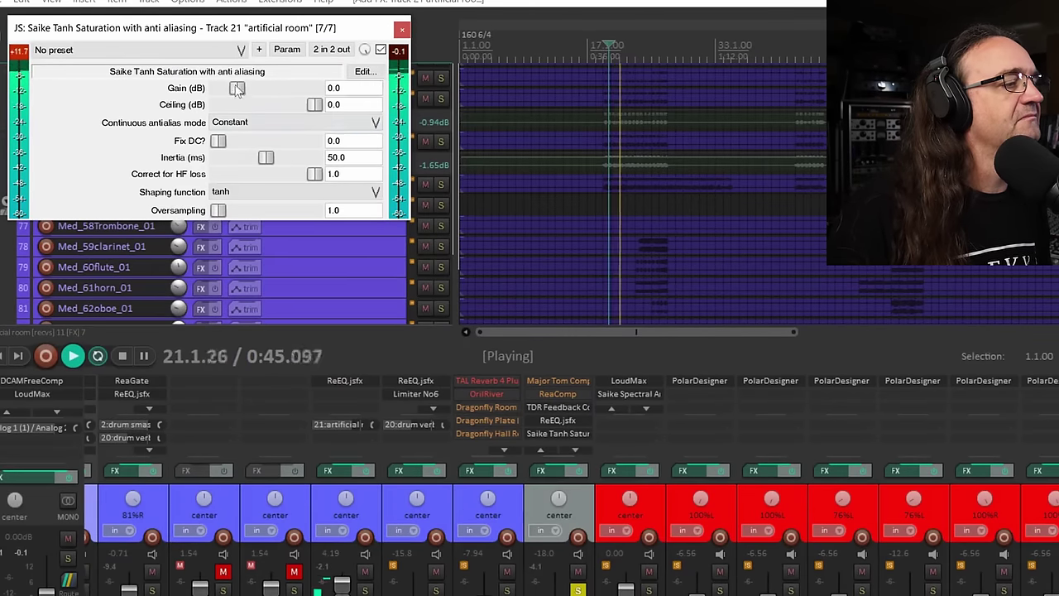
{"action": "left_click_drag", "start_coordinate": [237, 90], "coordinate": [256, 91]}
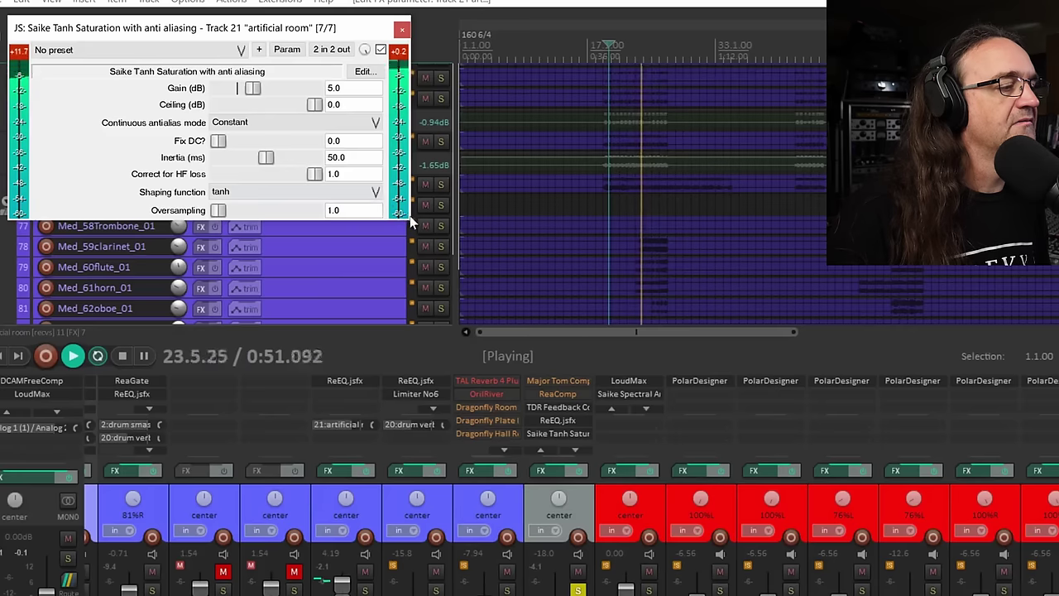
{"action": "key", "text": "space"}
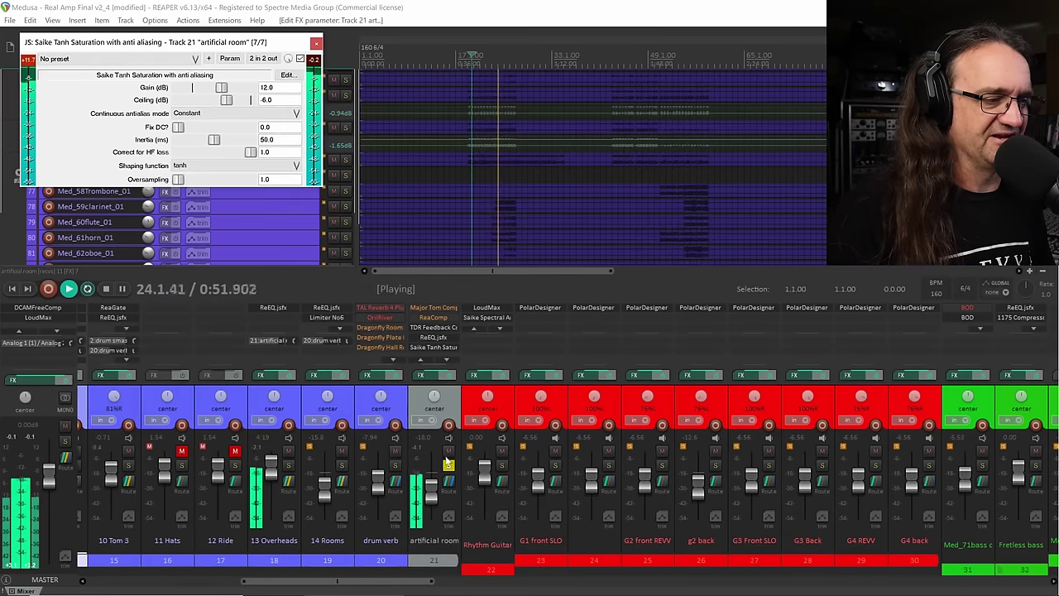
Unsolo the artificial room, set its fader to -12.5 dB, and A/B the saturation before closing it.
{"action": "left_click", "coordinate": [447, 465]}
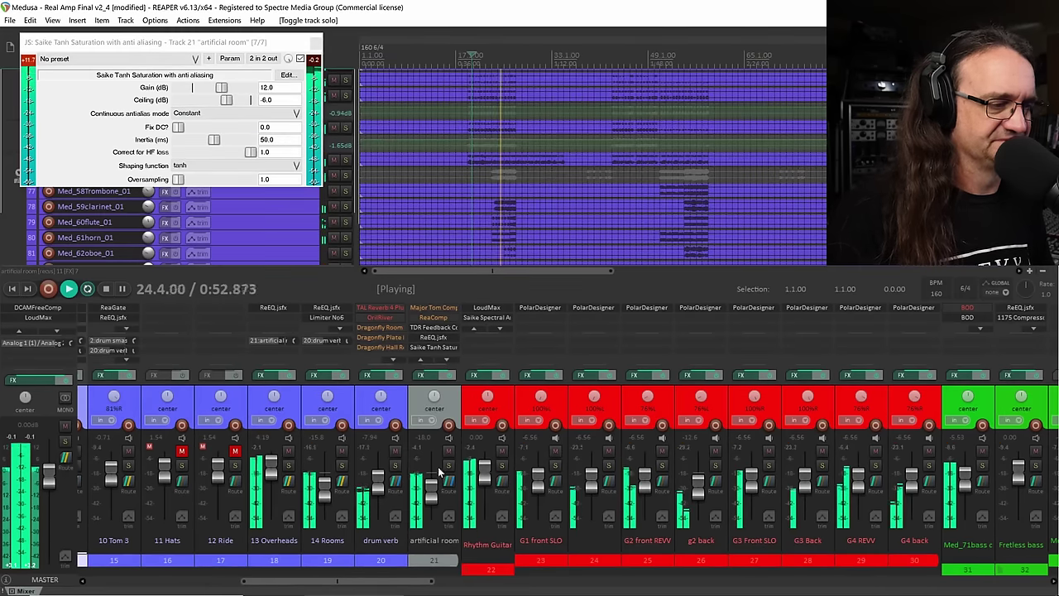
{"action": "left_click_drag", "start_coordinate": [439, 490], "coordinate": [434, 487]}
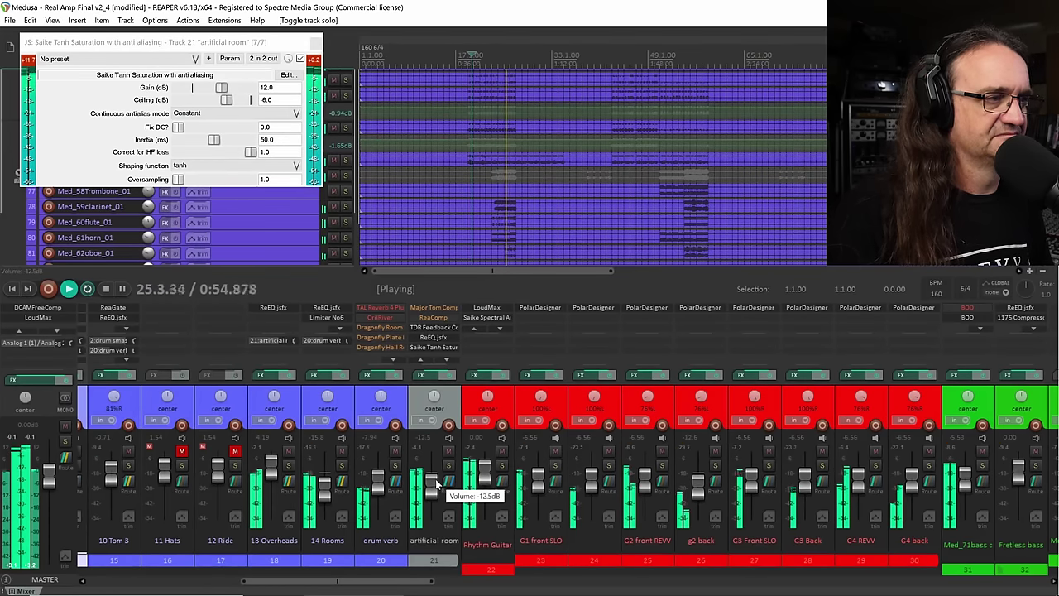
{"action": "left_click", "coordinate": [294, 53]}
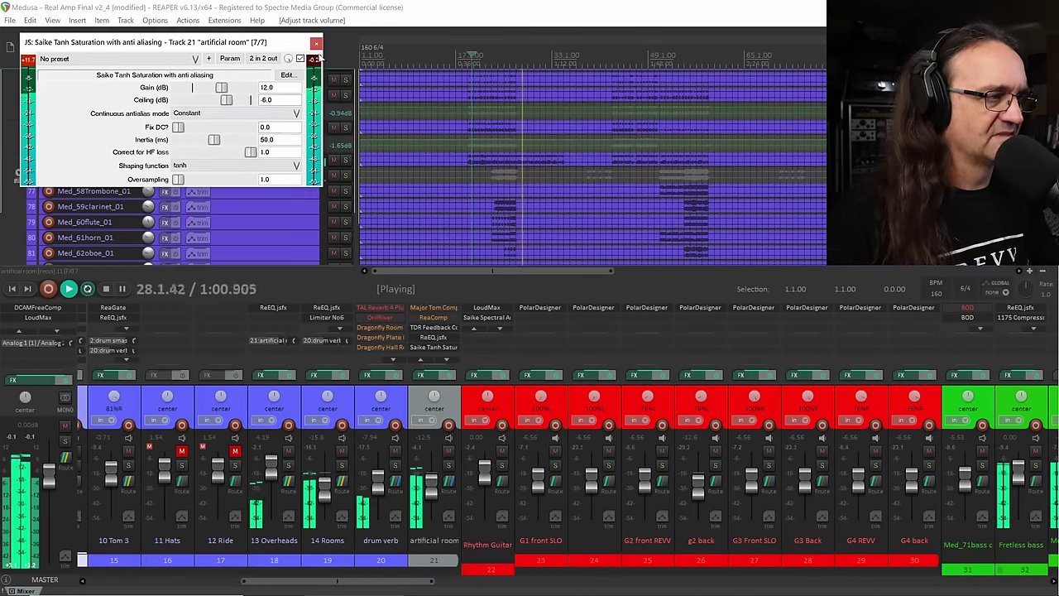
{"action": "left_click", "coordinate": [301, 59]}
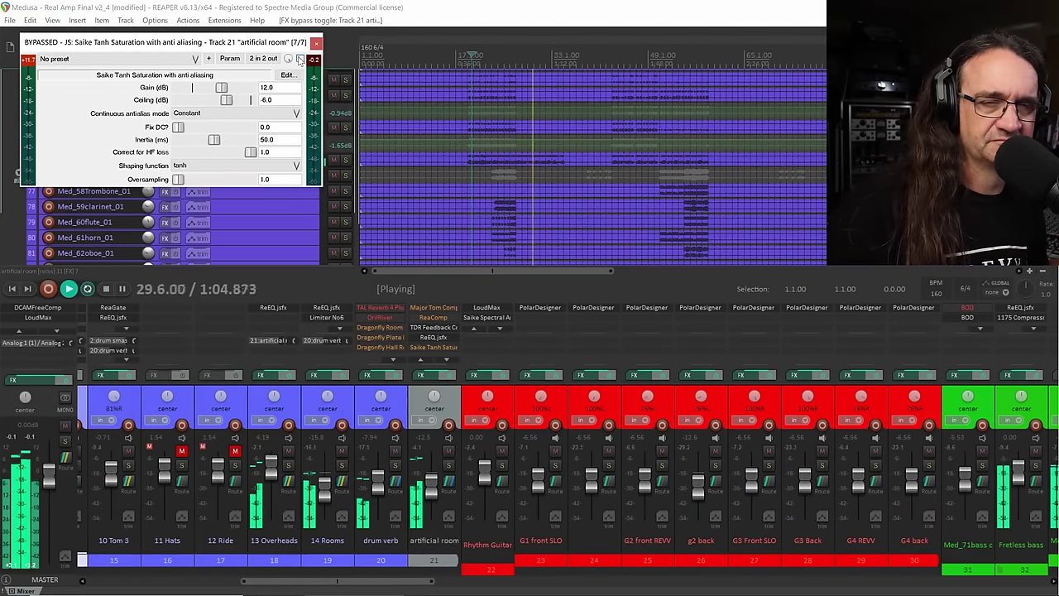
{"action": "left_click", "coordinate": [300, 60]}
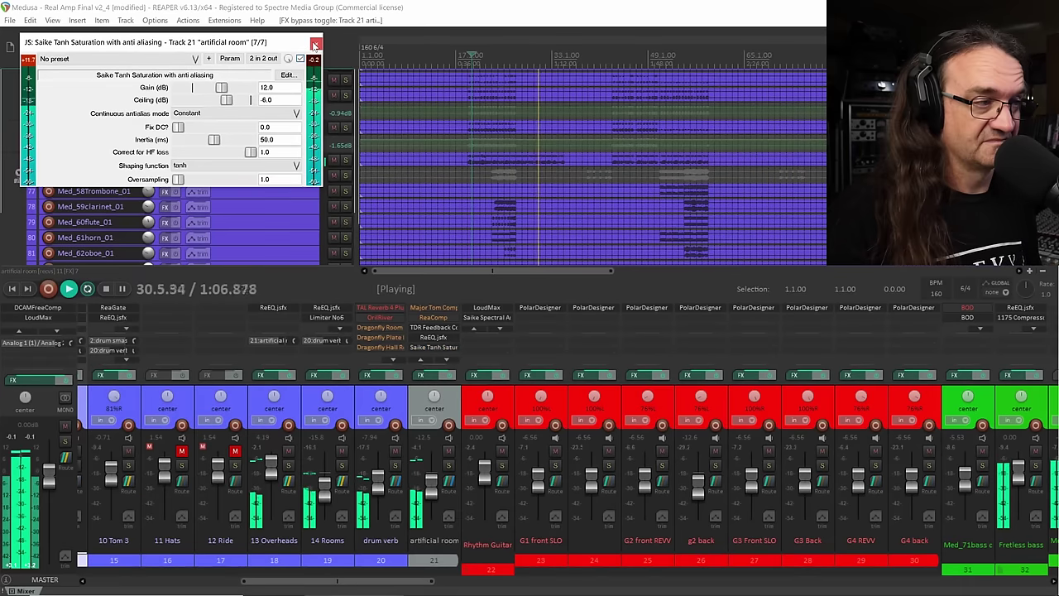
{"action": "left_click", "coordinate": [316, 42]}
{"action": "key", "text": "space"}
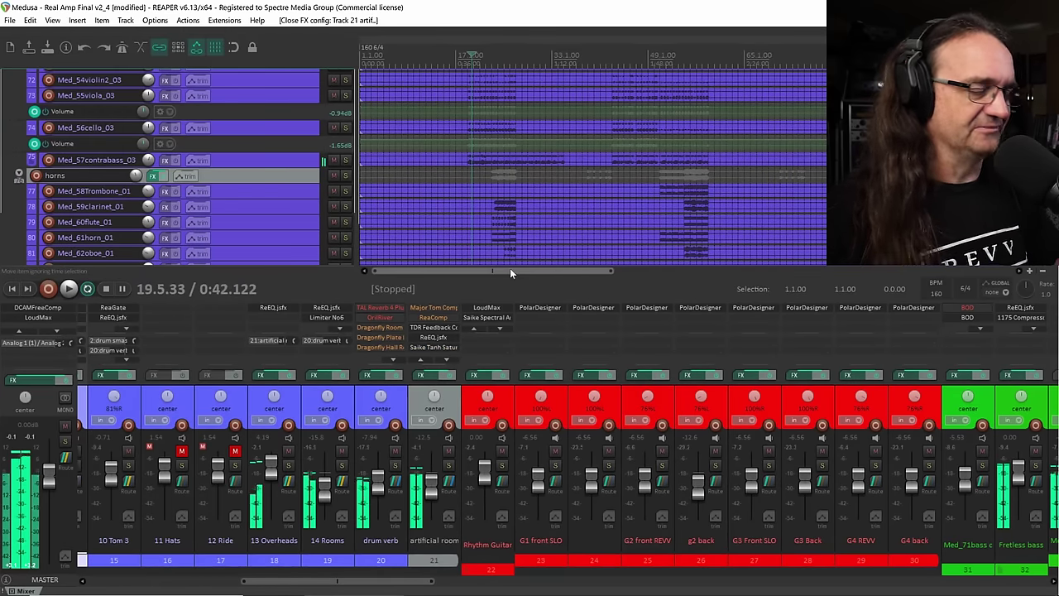
Scroll the mixer to track 62 and open SatanVerb on Vocal reverb, playing from a chosen point.
{"action": "left_click", "coordinate": [433, 347], "text": "shift"}
{"action": "left_click_drag", "start_coordinate": [422, 584], "coordinate": [784, 590]}
{"action": "left_click", "coordinate": [828, 308]}
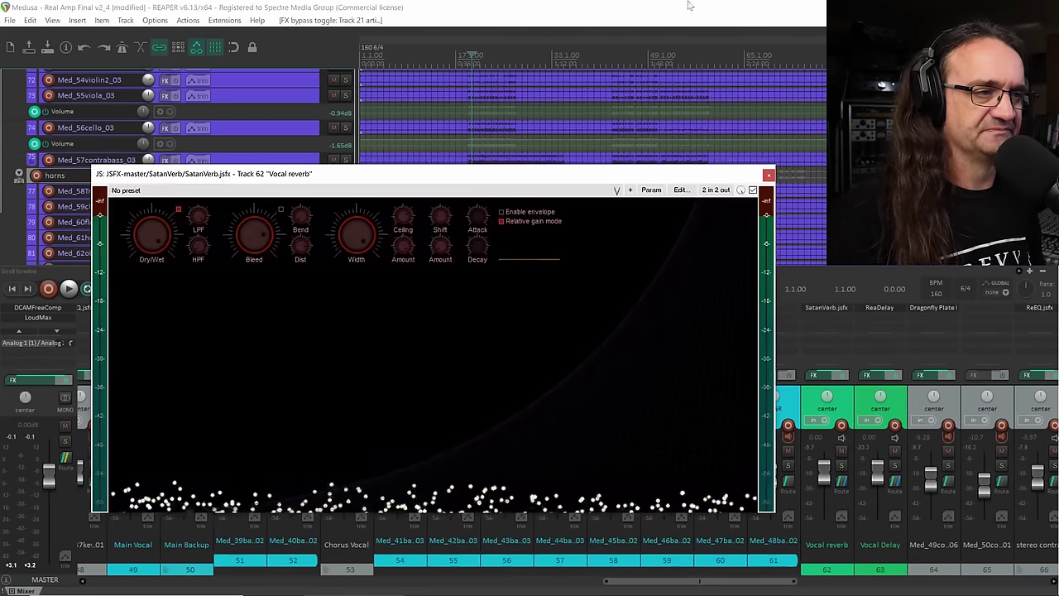
{"action": "left_click", "coordinate": [588, 87]}
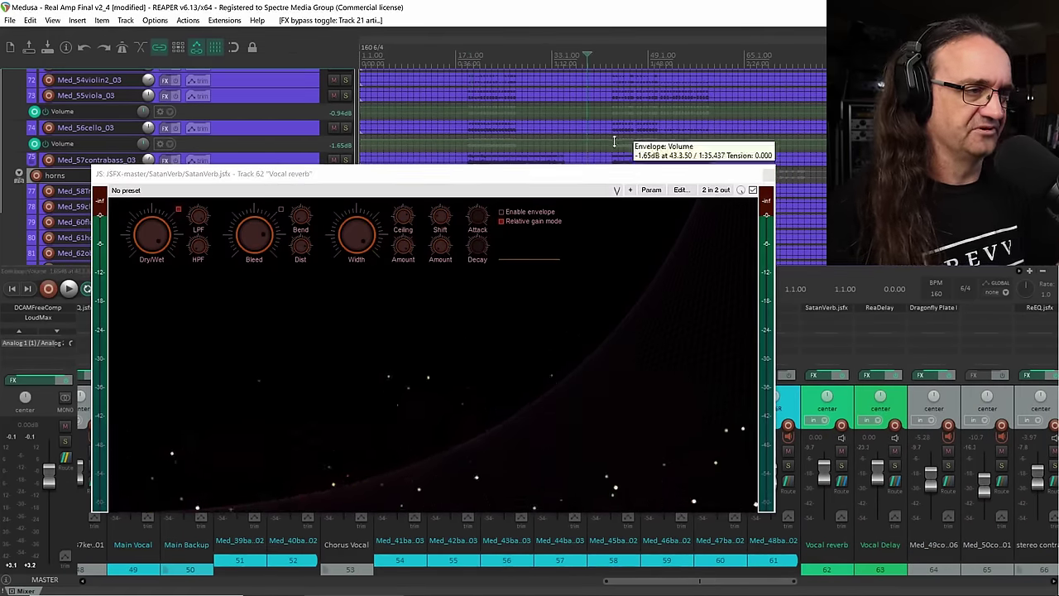
{"action": "left_click_drag", "start_coordinate": [607, 176], "coordinate": [598, 127]}
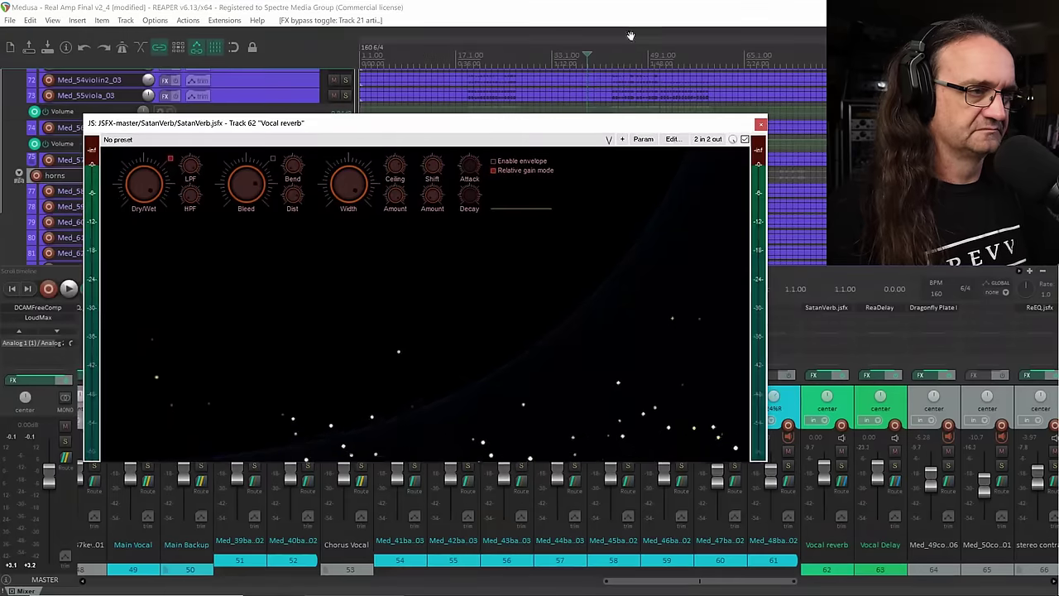
{"action": "key", "text": "space"}
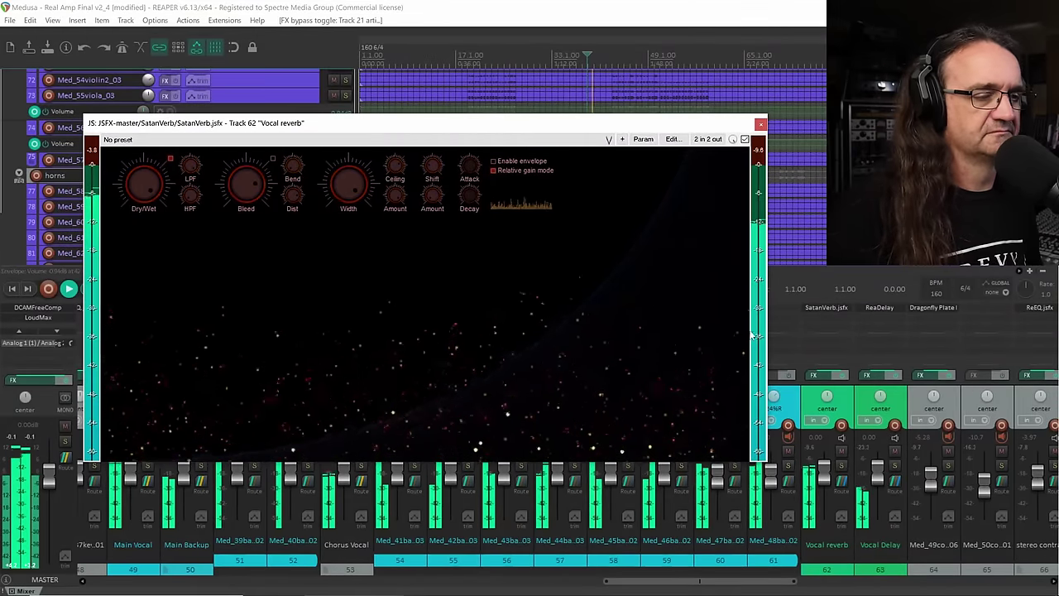
Try soloing Vocal reverb and Vocal Delay, then clear both solos.
{"action": "left_click", "coordinate": [841, 465]}
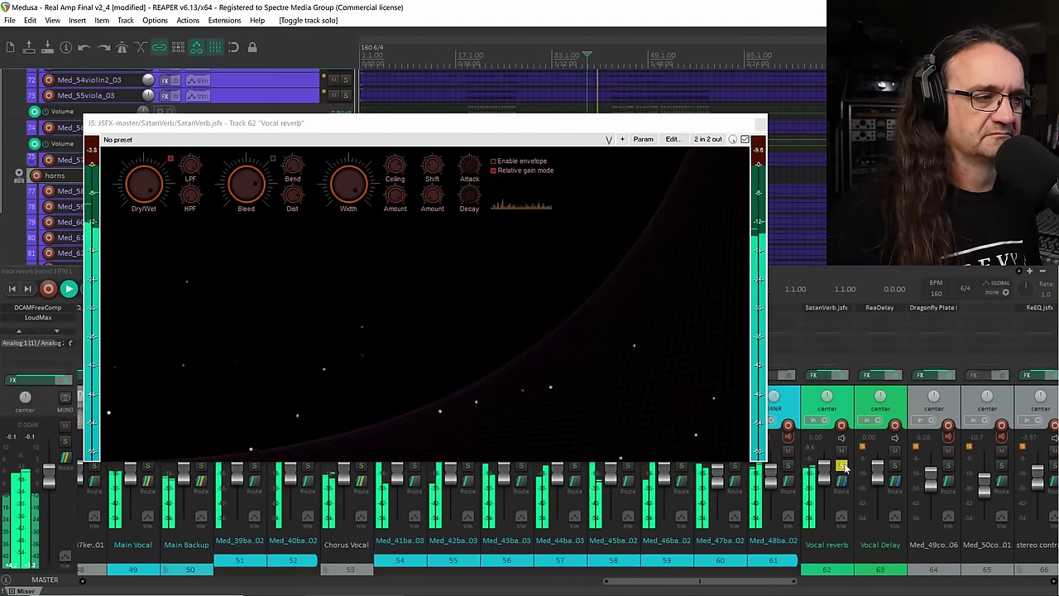
{"action": "left_click", "coordinate": [894, 466]}
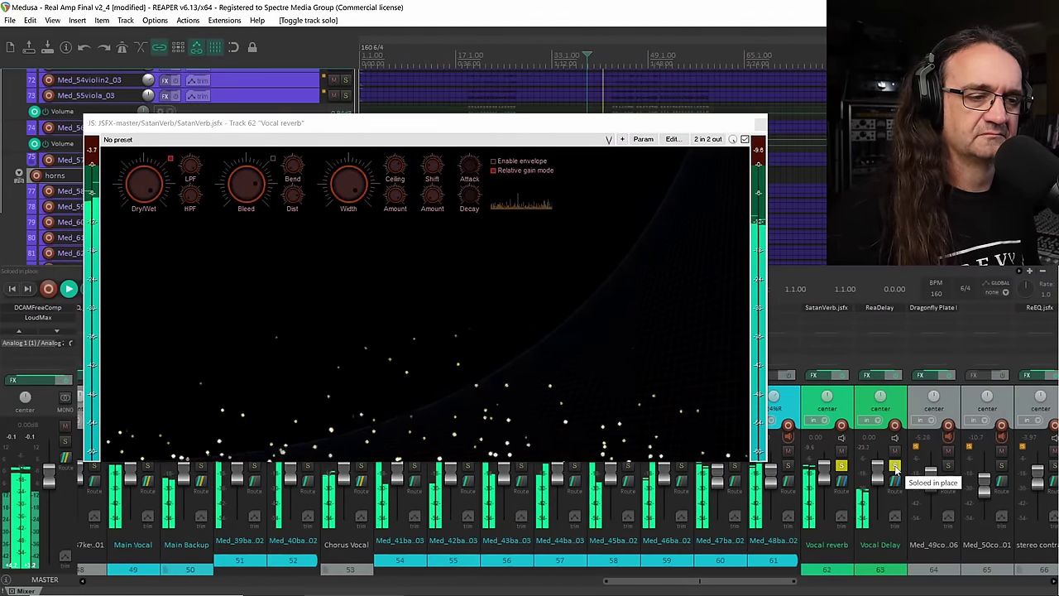
{"action": "left_click", "coordinate": [894, 467]}
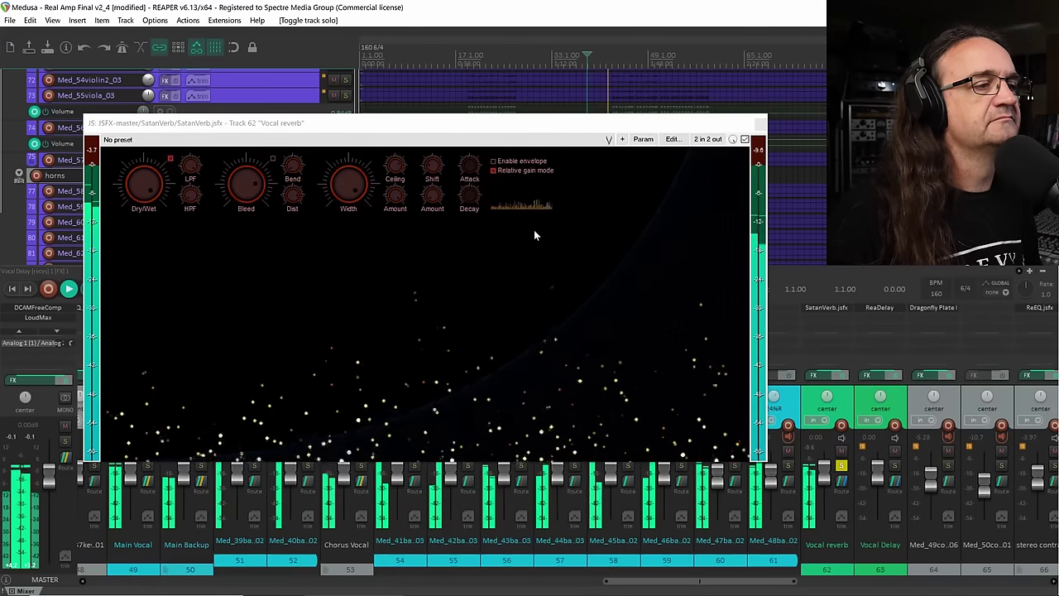
{"action": "left_click", "coordinate": [841, 467]}
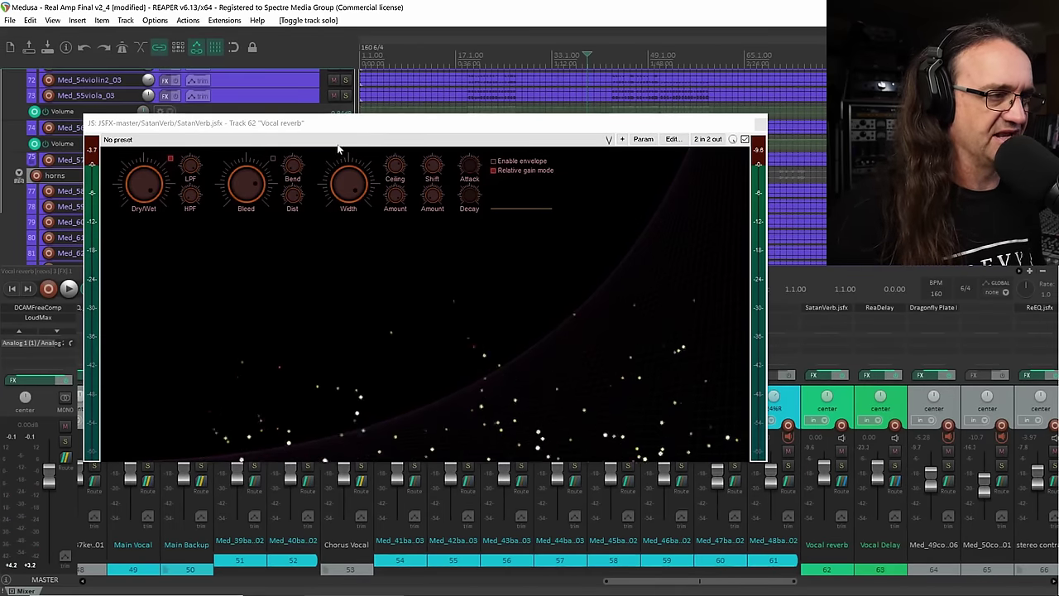
Reposition the SatanVerb window, restart playback, and solo Vocal reverb again.
{"action": "left_click_drag", "start_coordinate": [343, 122], "coordinate": [396, 139]}
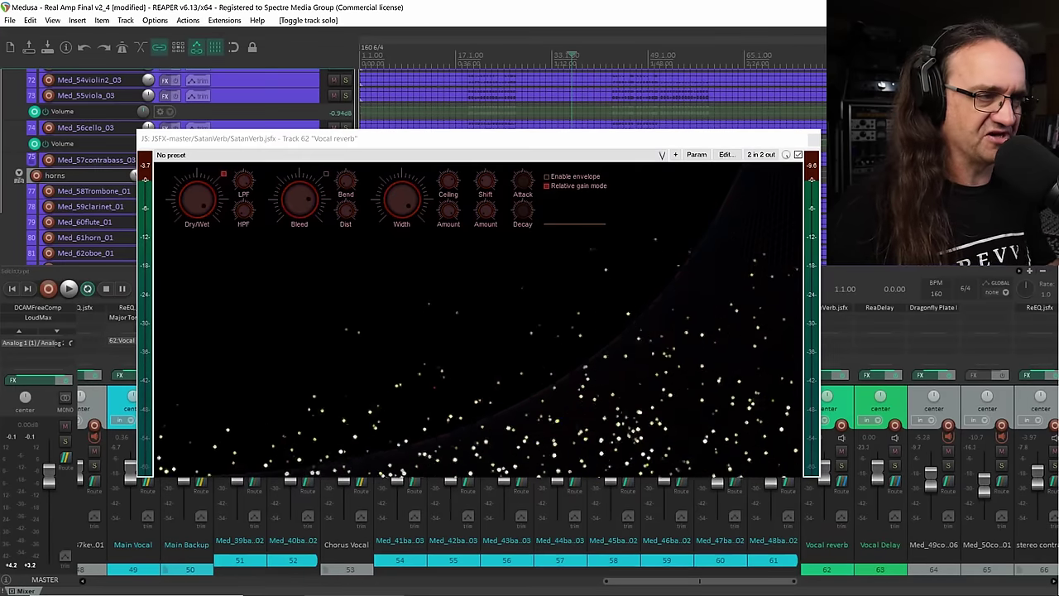
{"action": "key", "text": "space"}
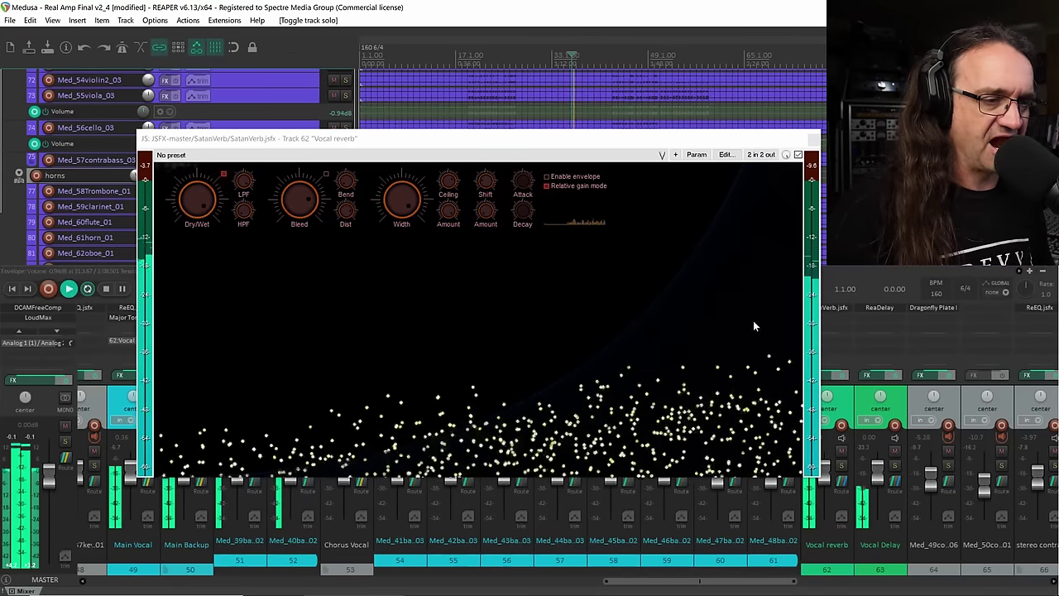
{"action": "left_click_drag", "start_coordinate": [668, 138], "coordinate": [599, 99]}
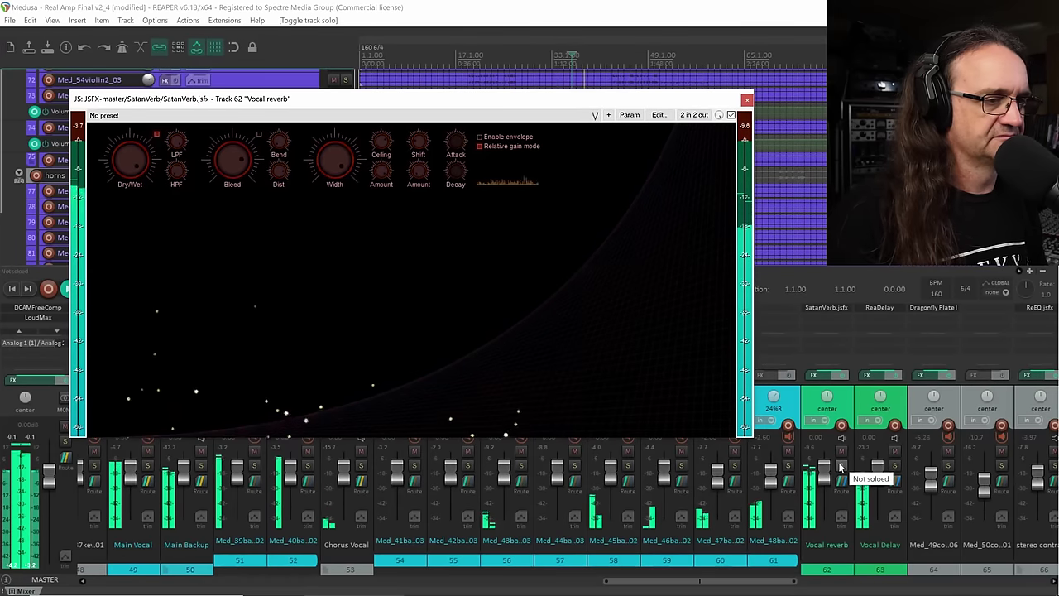
{"action": "left_click", "coordinate": [841, 466]}
{"action": "left_click_drag", "start_coordinate": [570, 97], "coordinate": [833, 89]}
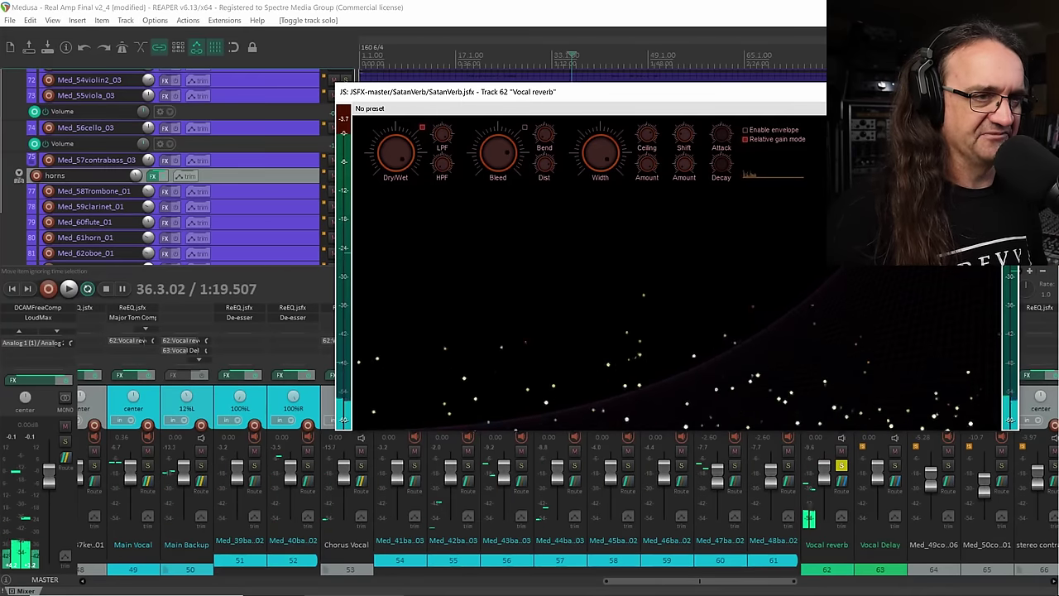
Shrink SatanVerb to a short strip, solo Chorus Vocal and Main Vocal while playing, then clear all solos.
{"action": "left_click_drag", "start_coordinate": [1016, 431], "coordinate": [905, 276]}
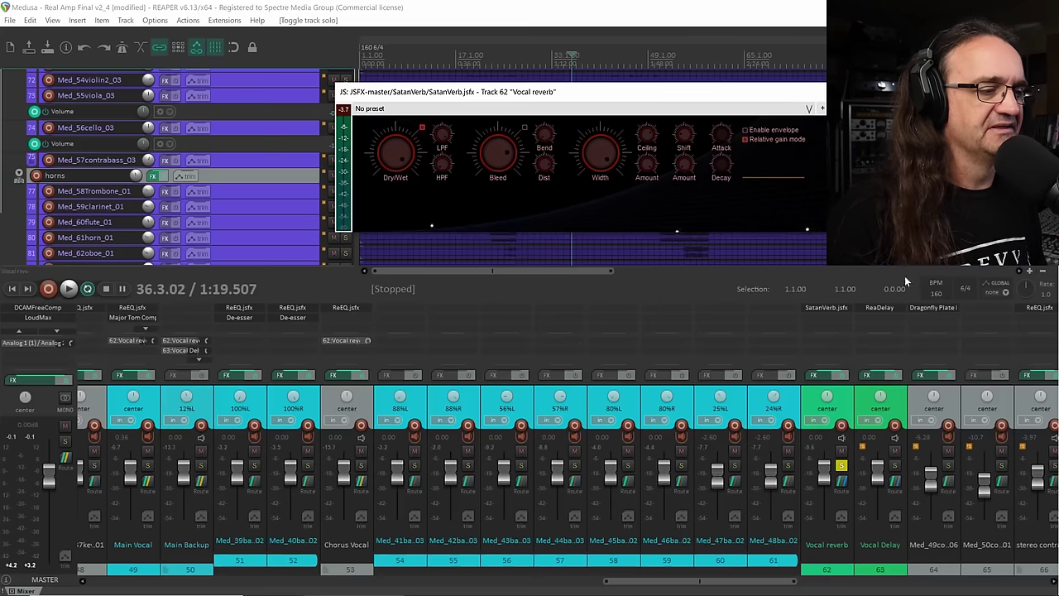
{"action": "left_click", "coordinate": [361, 466]}
{"action": "key", "text": "space"}
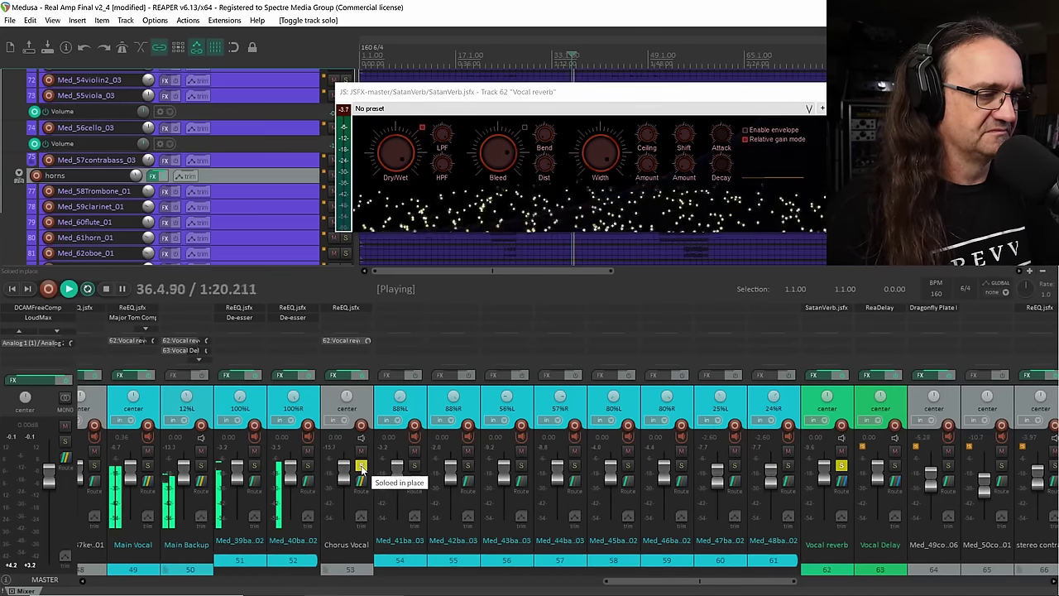
{"action": "left_click", "coordinate": [148, 466]}
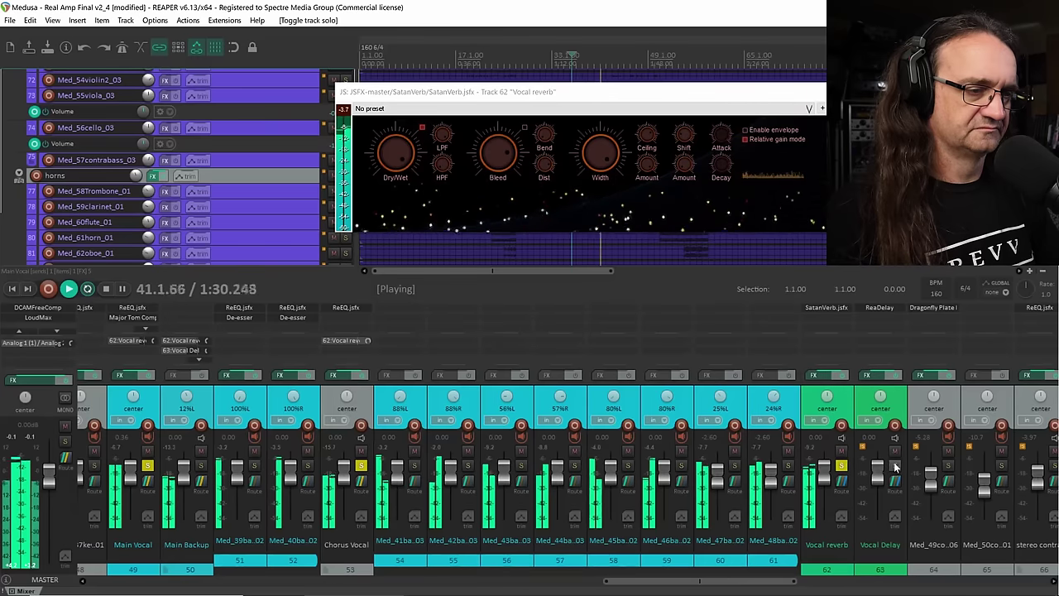
{"action": "left_click", "coordinate": [842, 467], "text": "ctrl"}
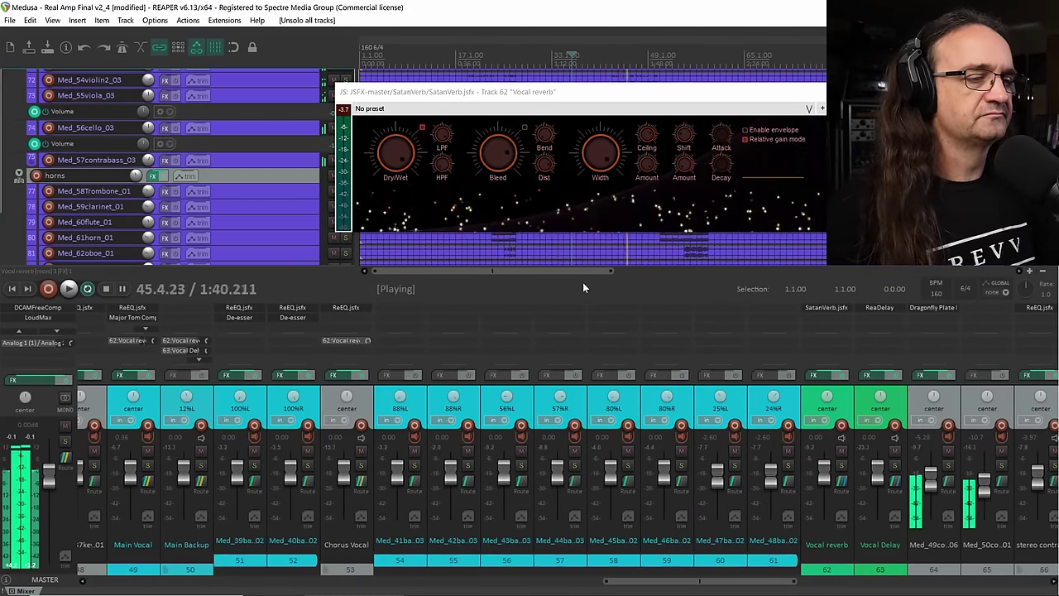
{"action": "key", "text": "space"}
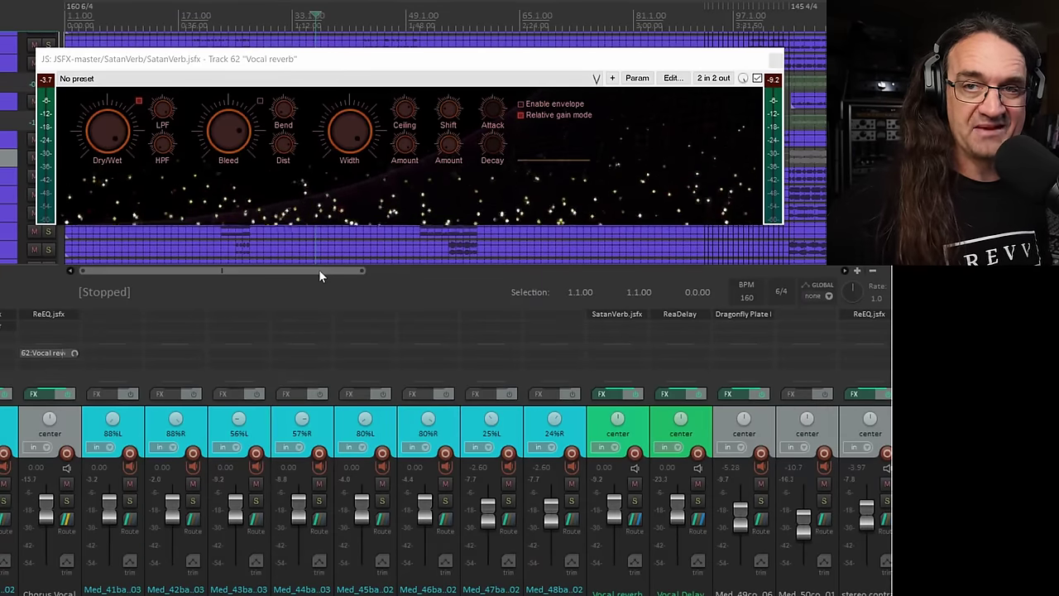